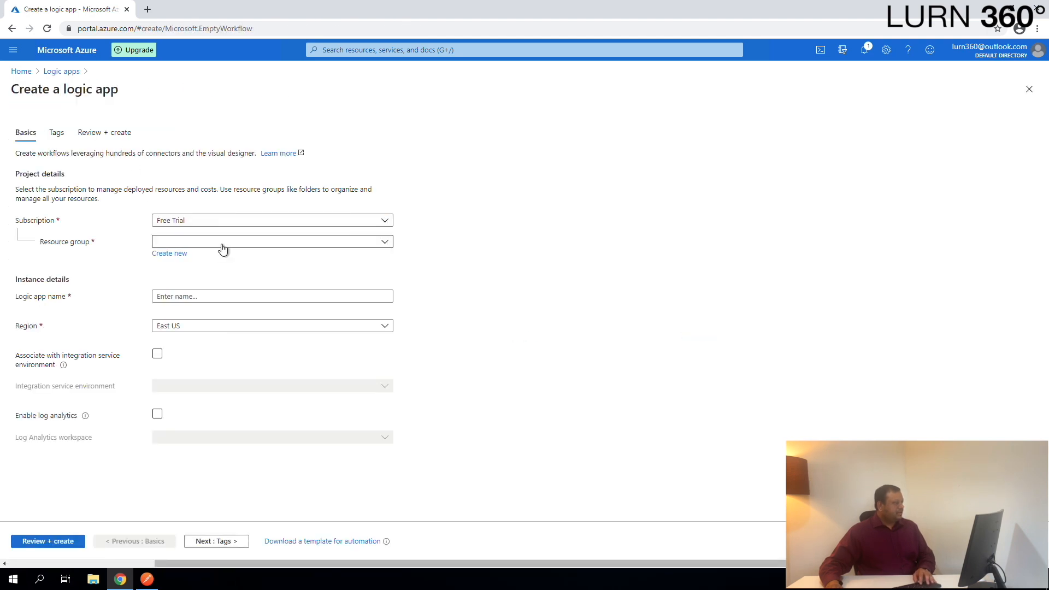
- Select the CI101 resource group and name the logic app CI101LanguageAPI
click(222, 246)
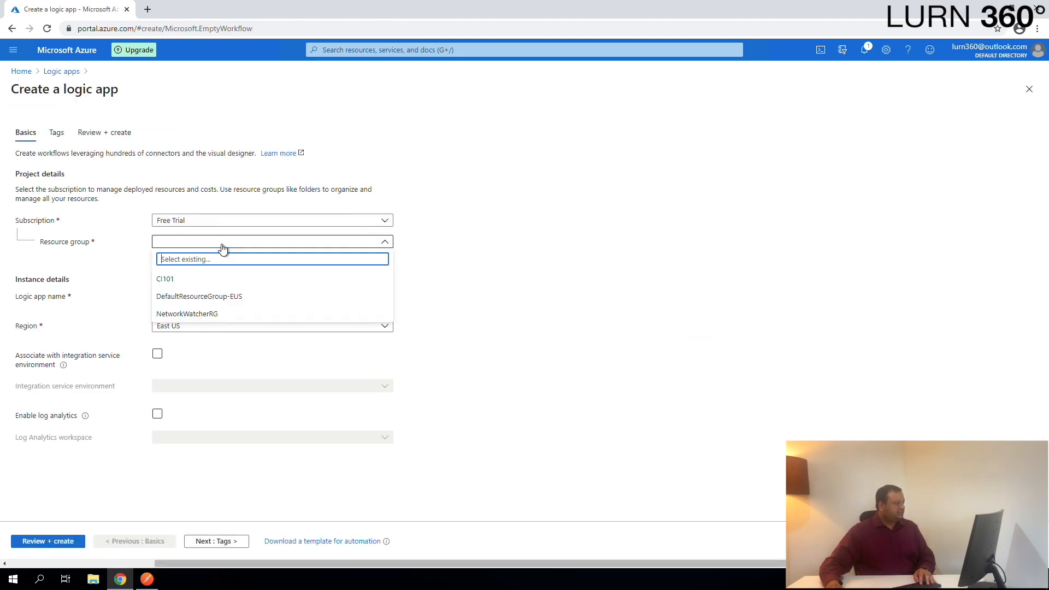
click(183, 282)
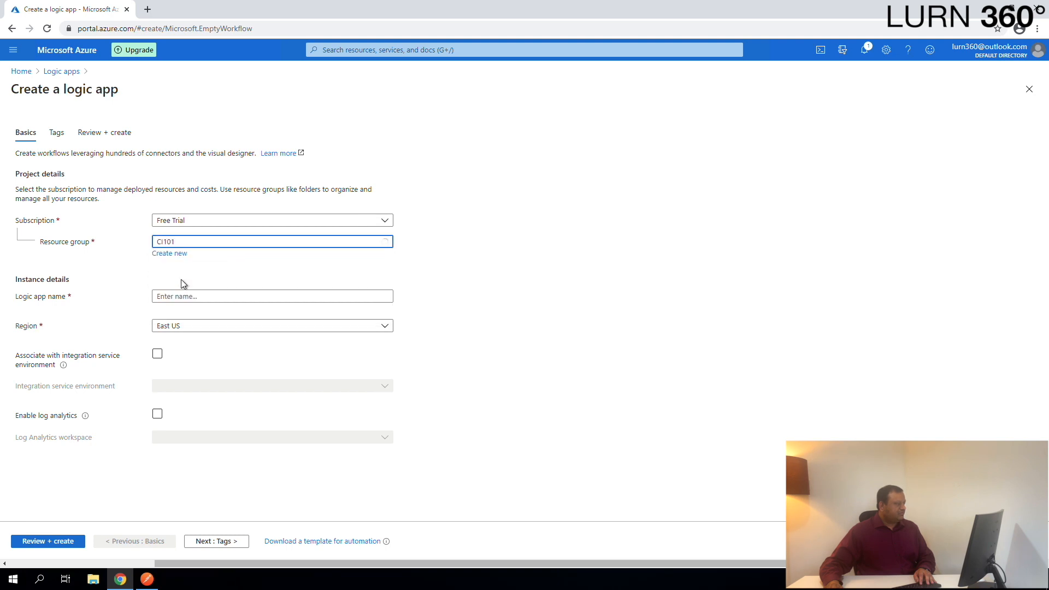
drag(216, 297, 181, 297)
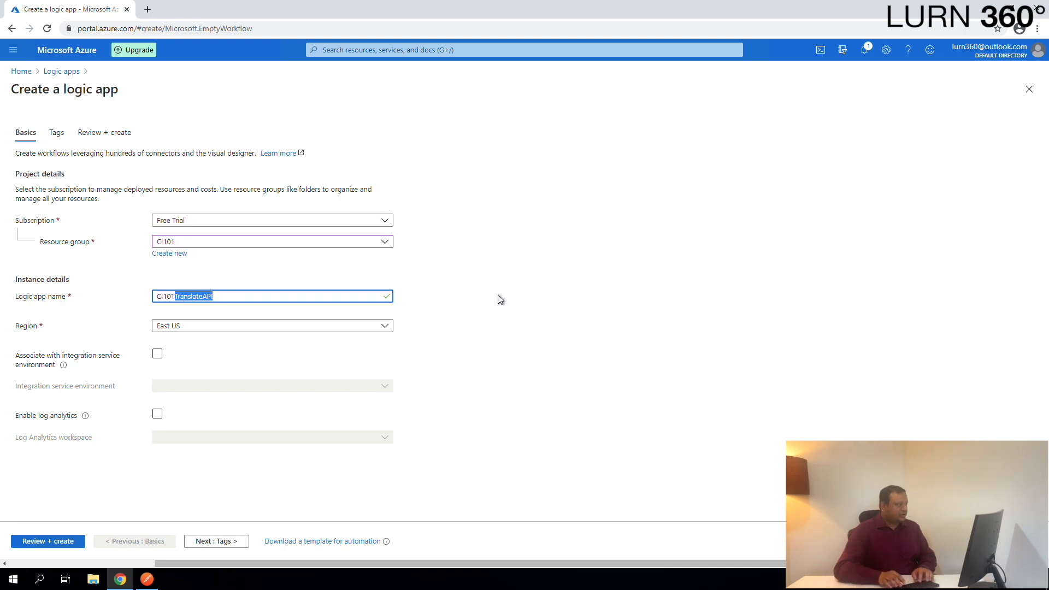
key(BackSpace)
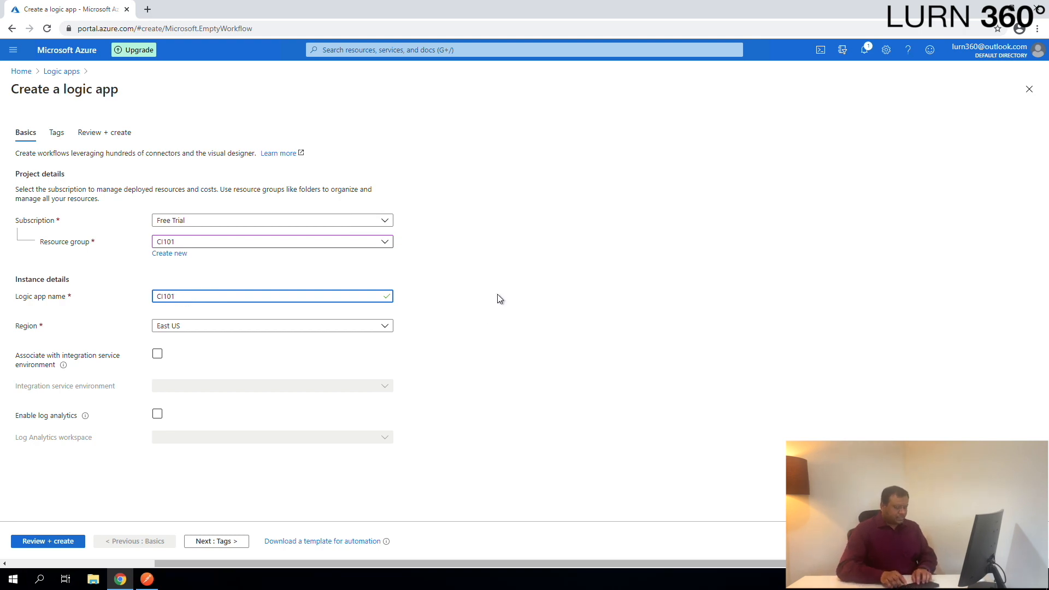
text(LanguageAPI)
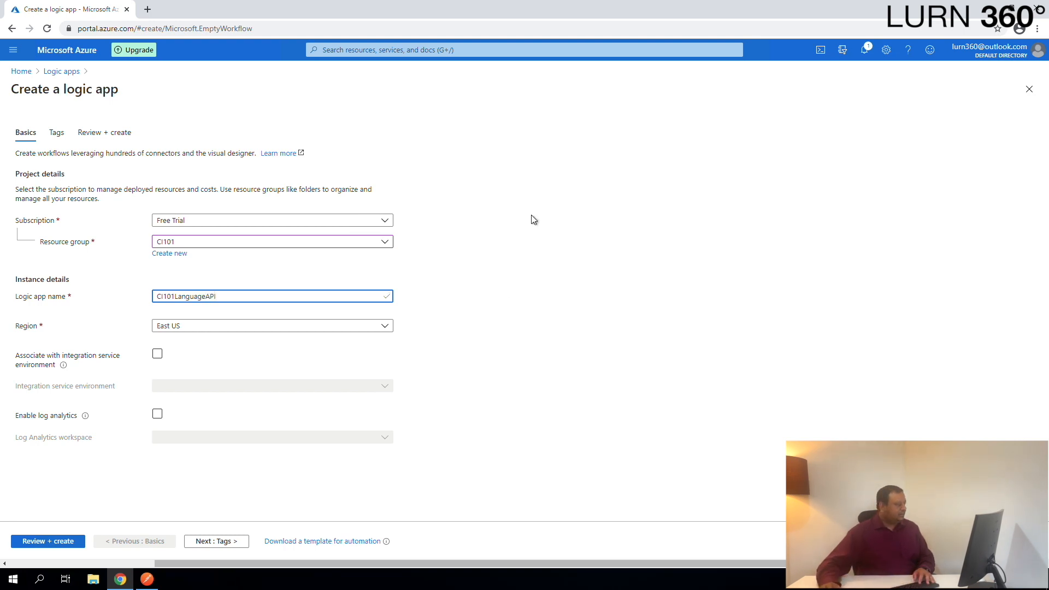
- Review and create the logic app, then open the deployed resource
click(72, 541)
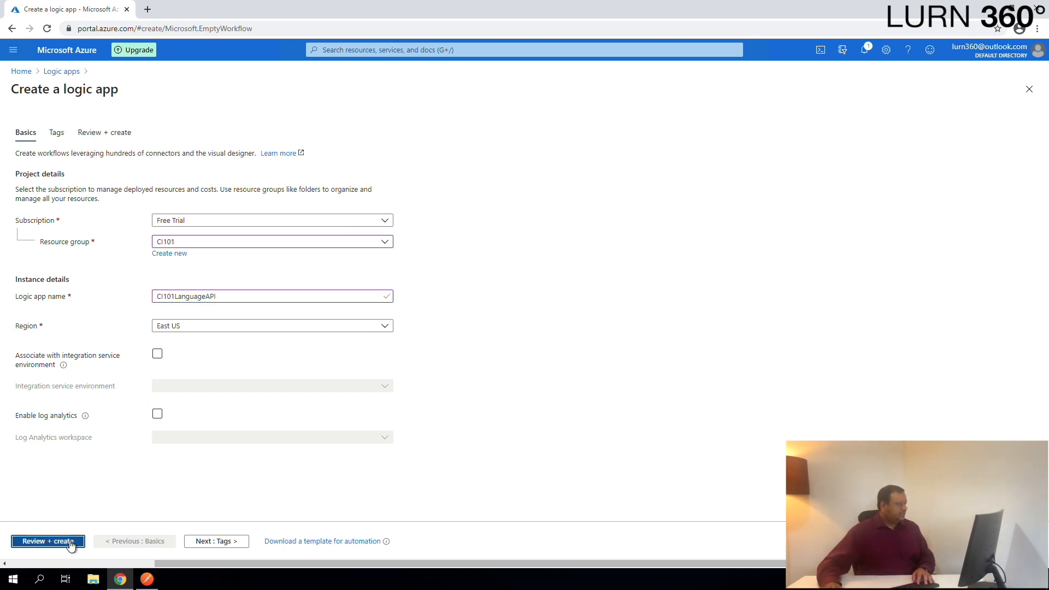
click(33, 543)
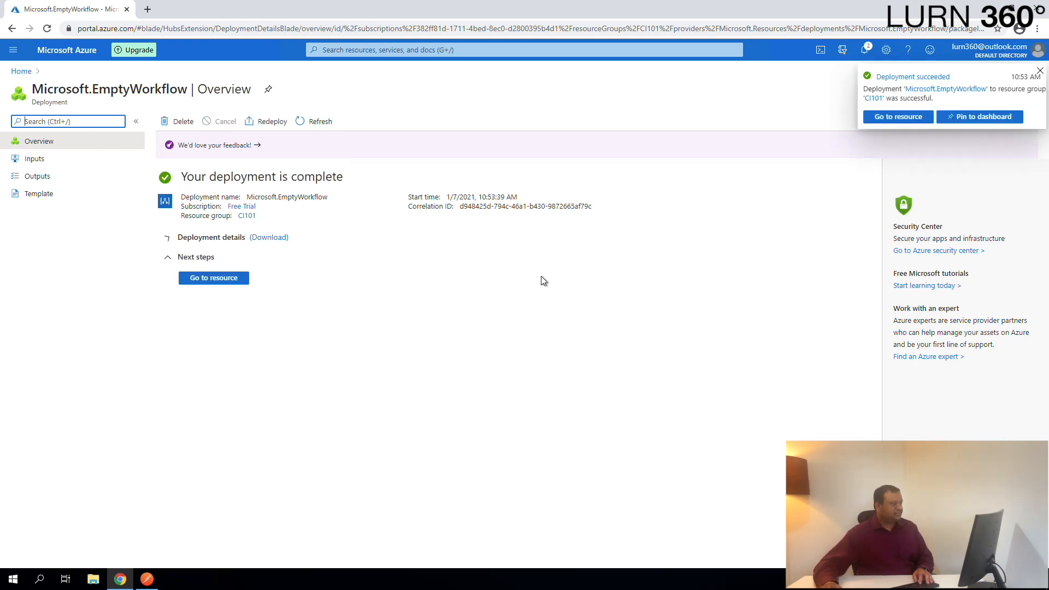
click(215, 283)
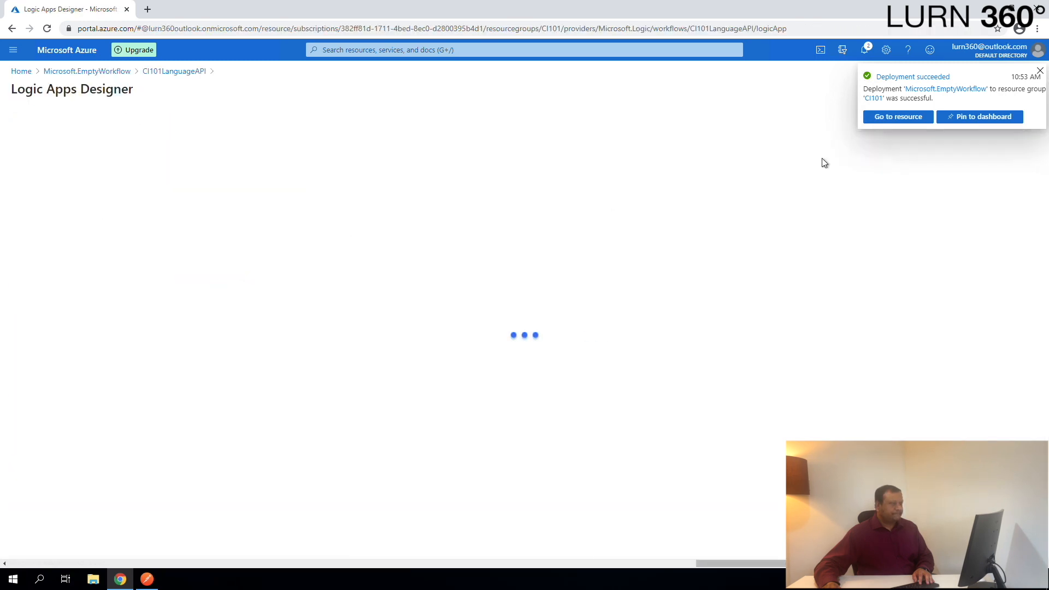
- Start the logic app design from the Blank Logic App template
click(1040, 71)
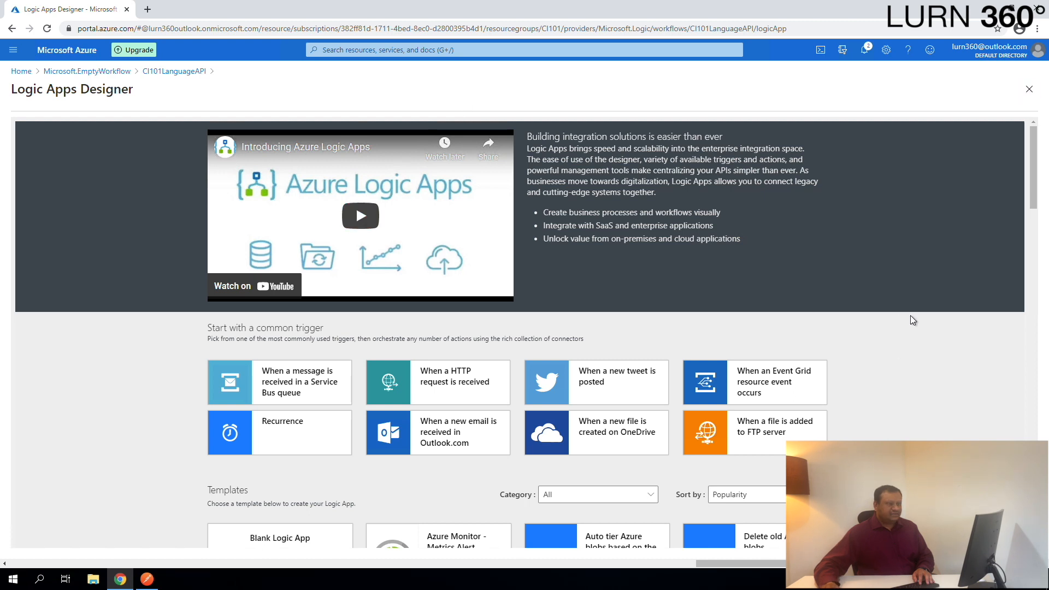
scroll(967, 370, down, 1)
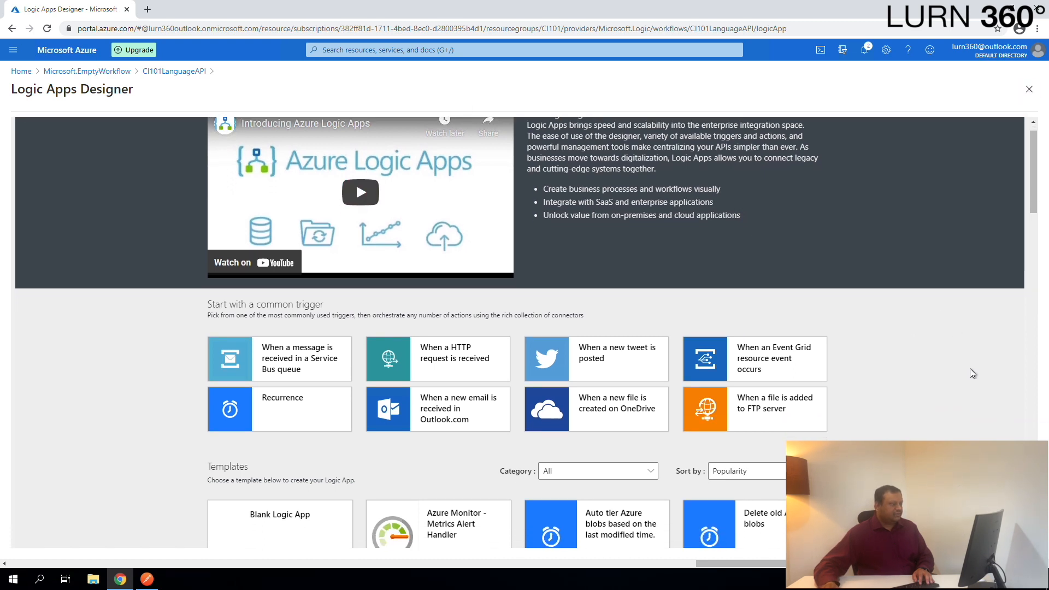
scroll(969, 369, down, 2)
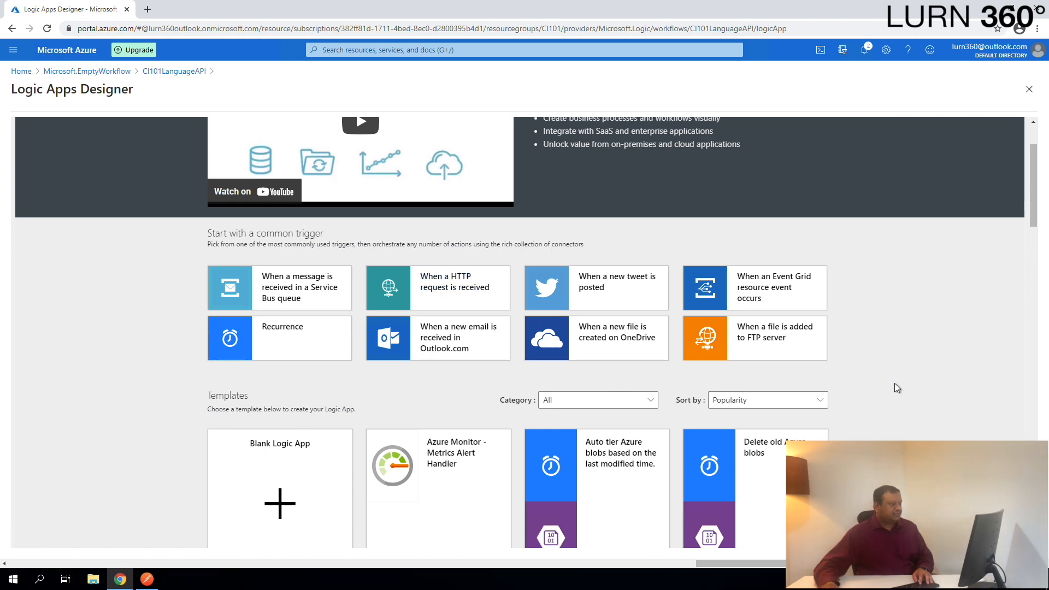
scroll(896, 389, down, 5)
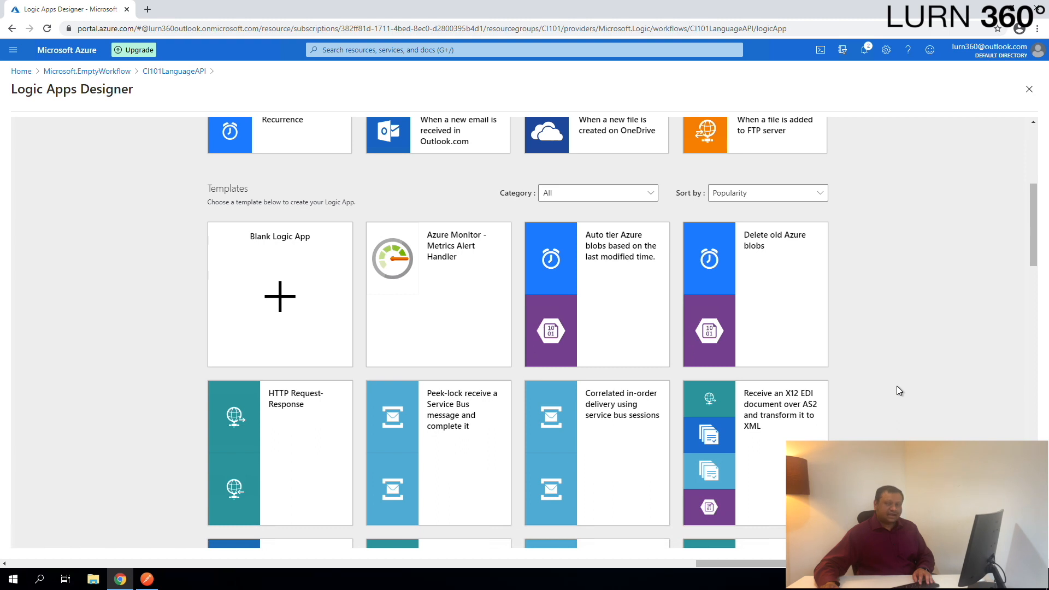
click(268, 302)
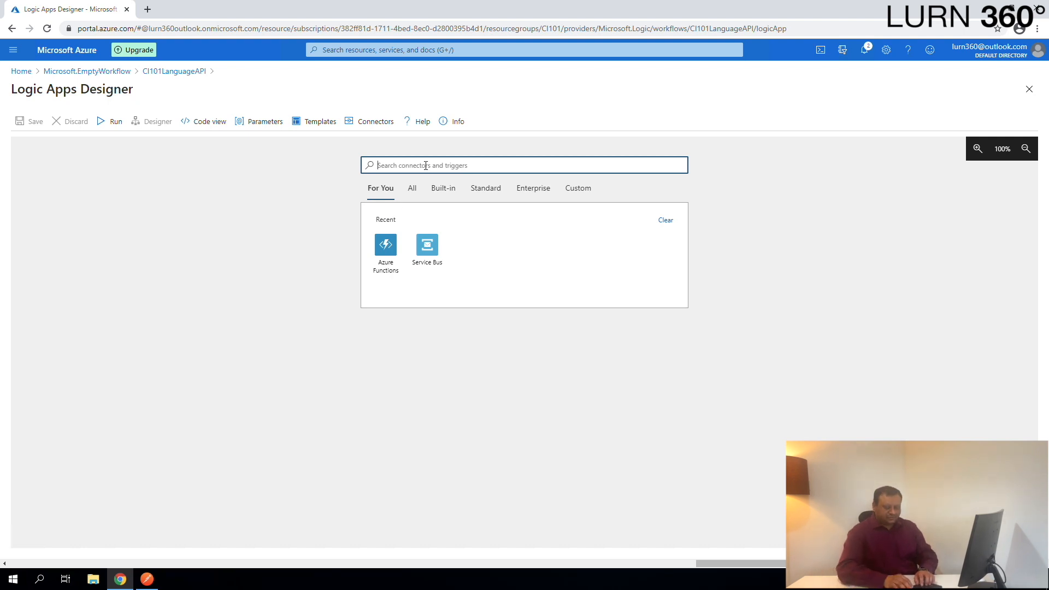
- Search connectors for request and add the When a HTTP request is received trigger
text(request)
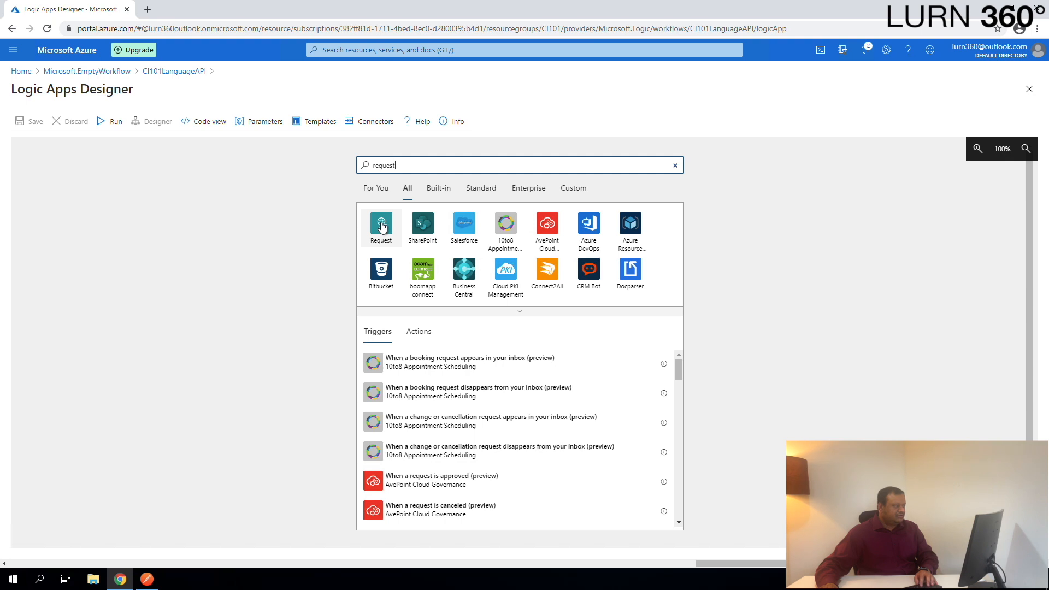
click(380, 226)
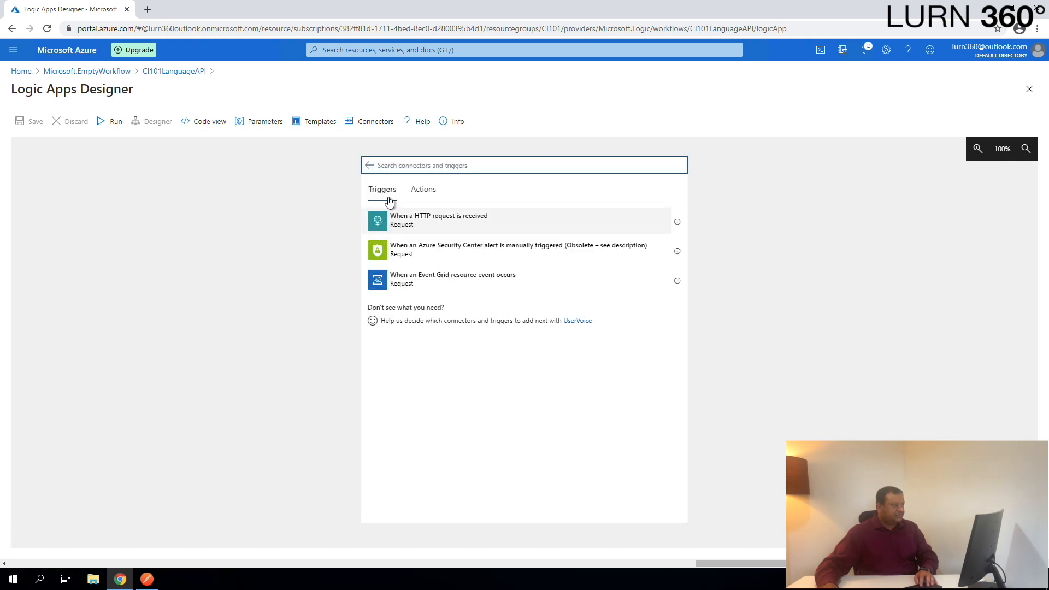
click(422, 225)
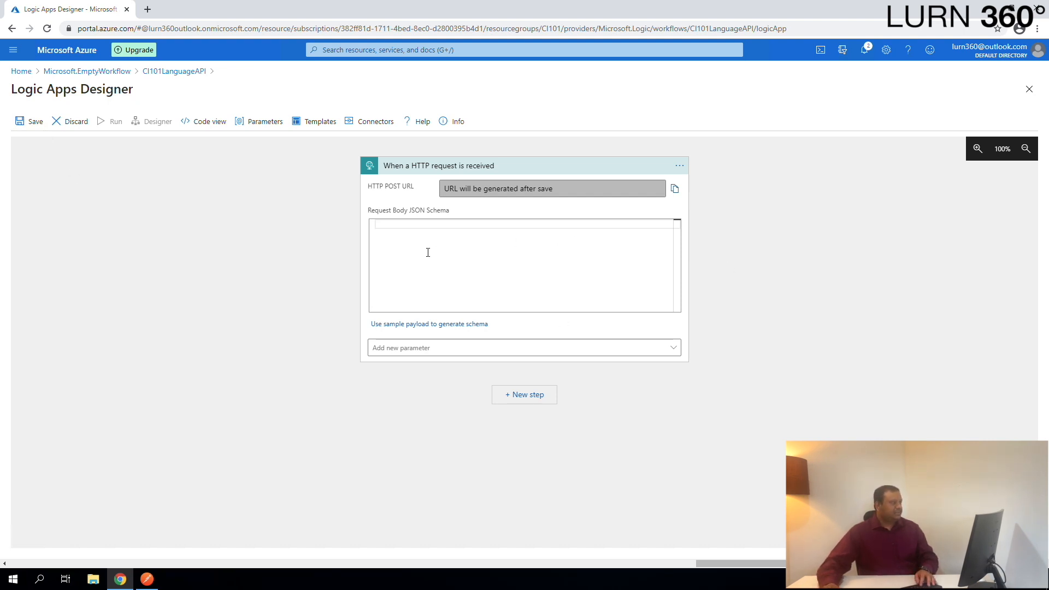
- Save the logic app and copy the generated HTTP POST URL
click(25, 125)
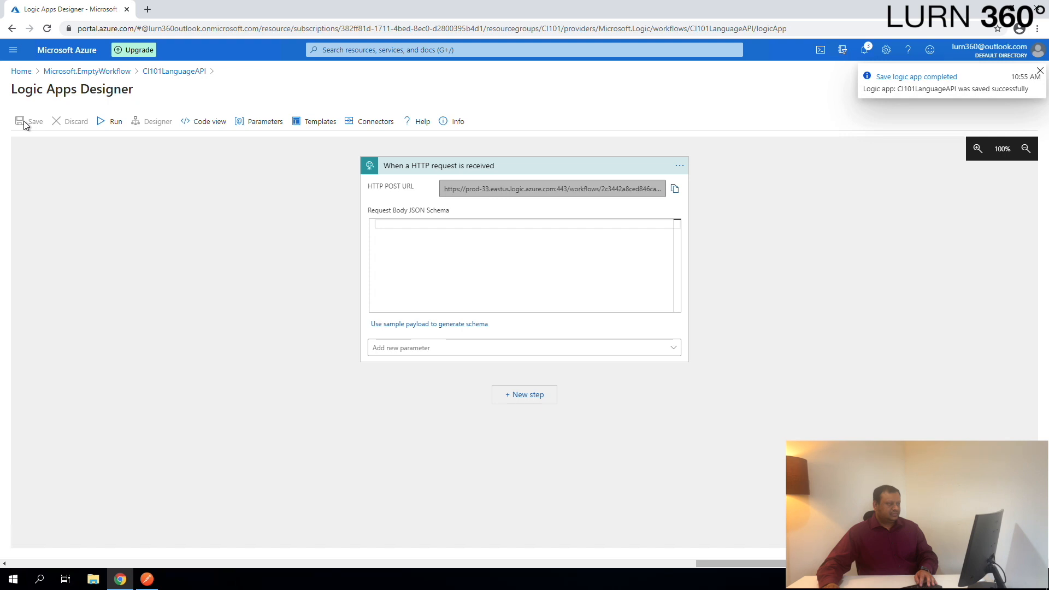
drag(446, 191, 649, 189)
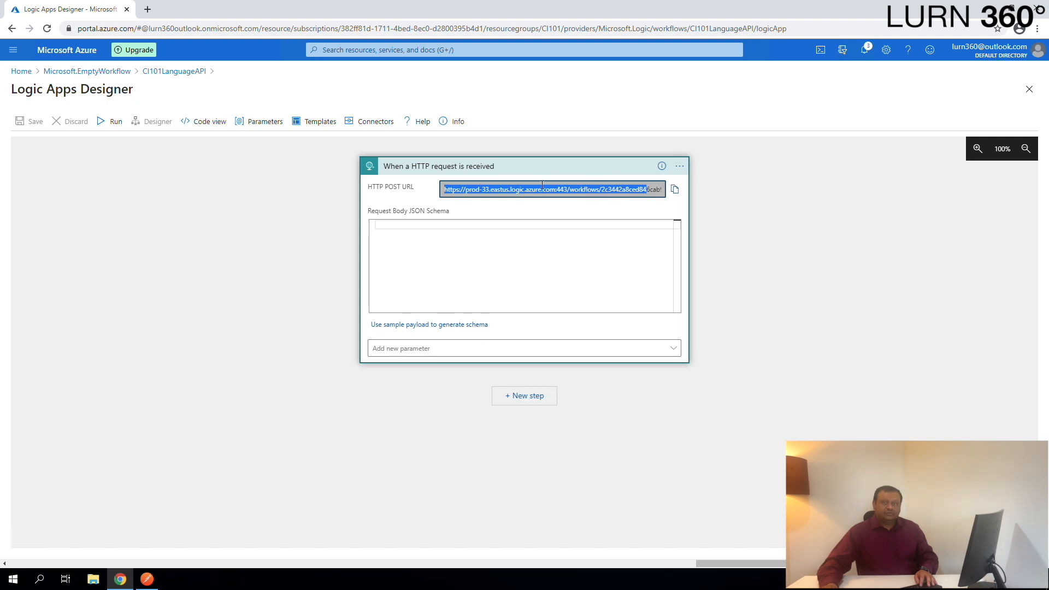
click(676, 191)
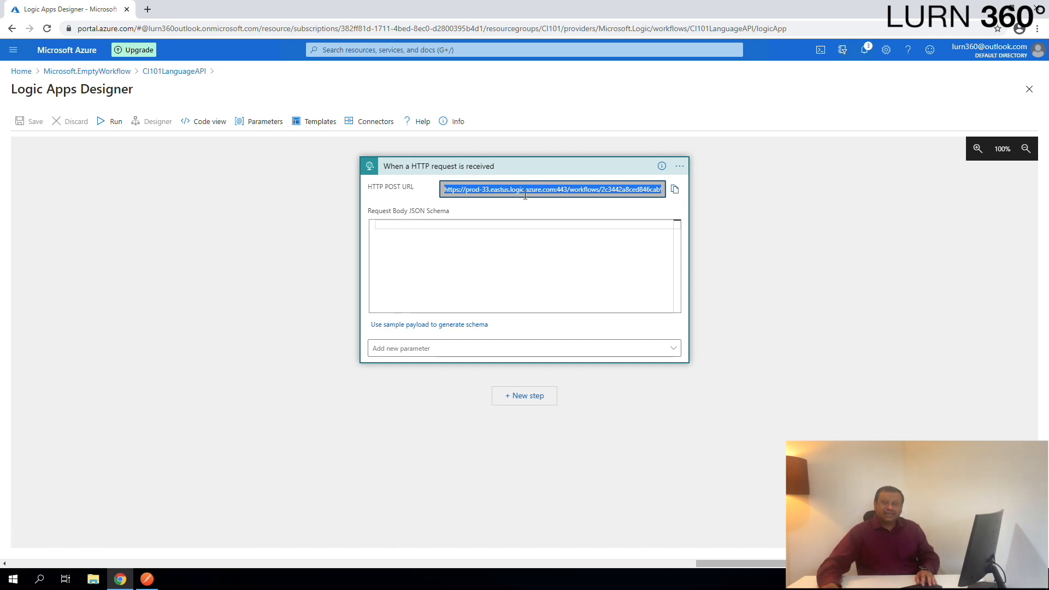
- Switch to Postman and send a POST request to the copied logic app URL
click(147, 579)
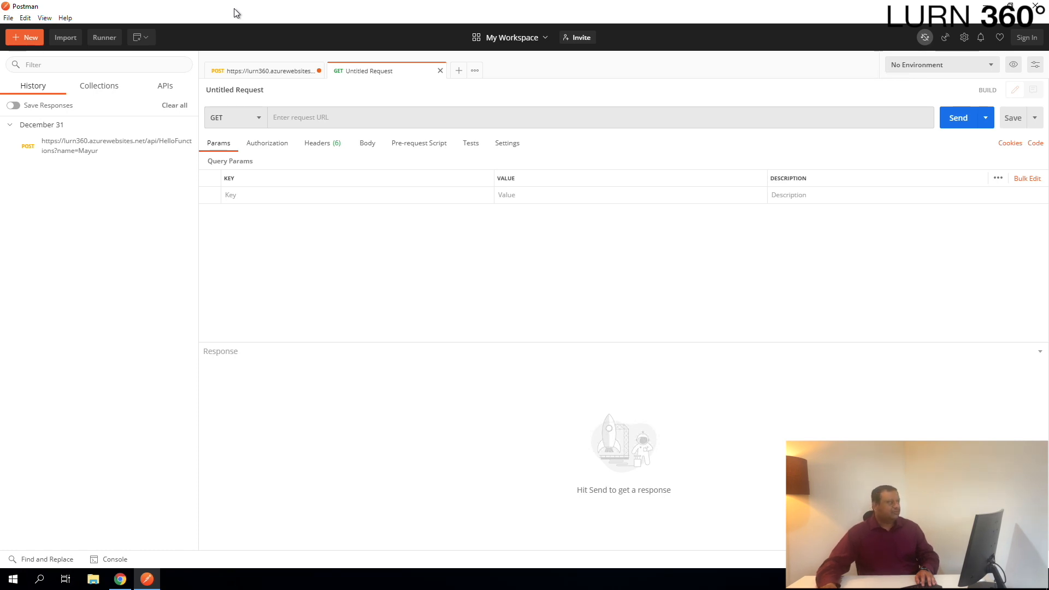
click(254, 123)
click(228, 154)
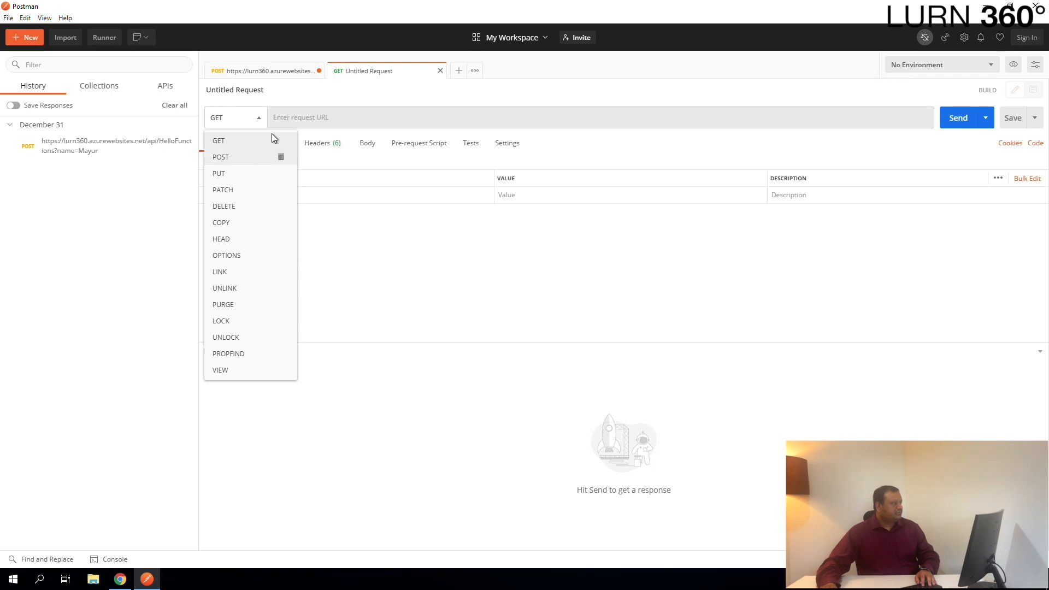
click(302, 119)
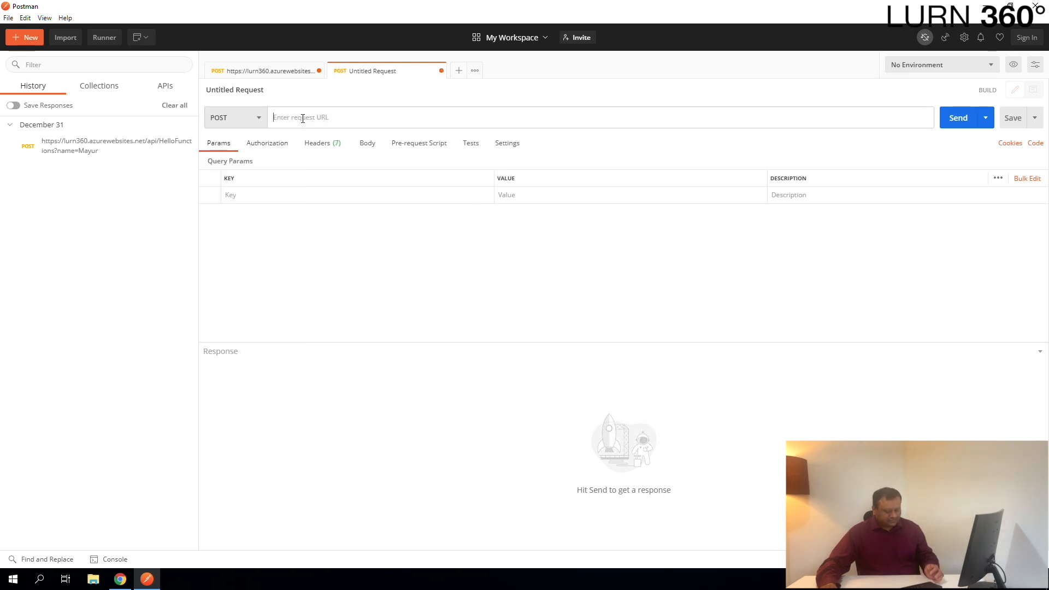
key(ctrl+v)
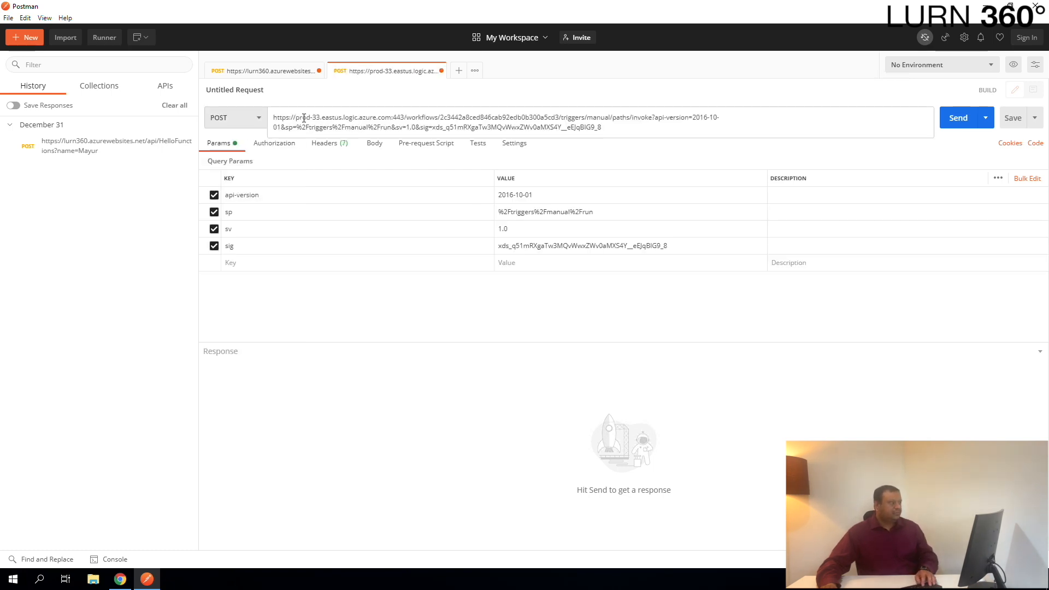
key(Tab)
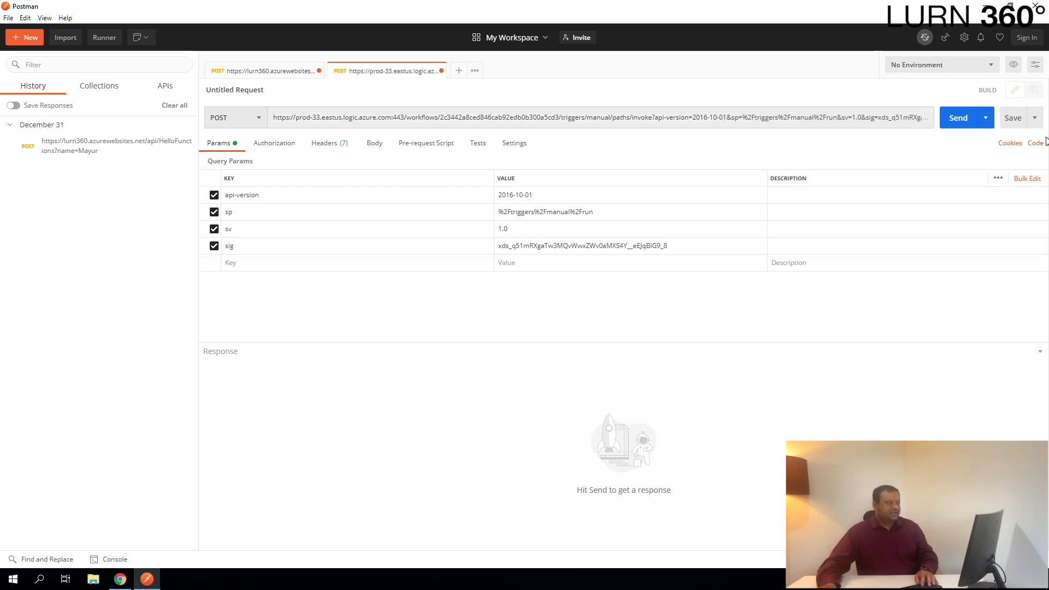
click(962, 120)
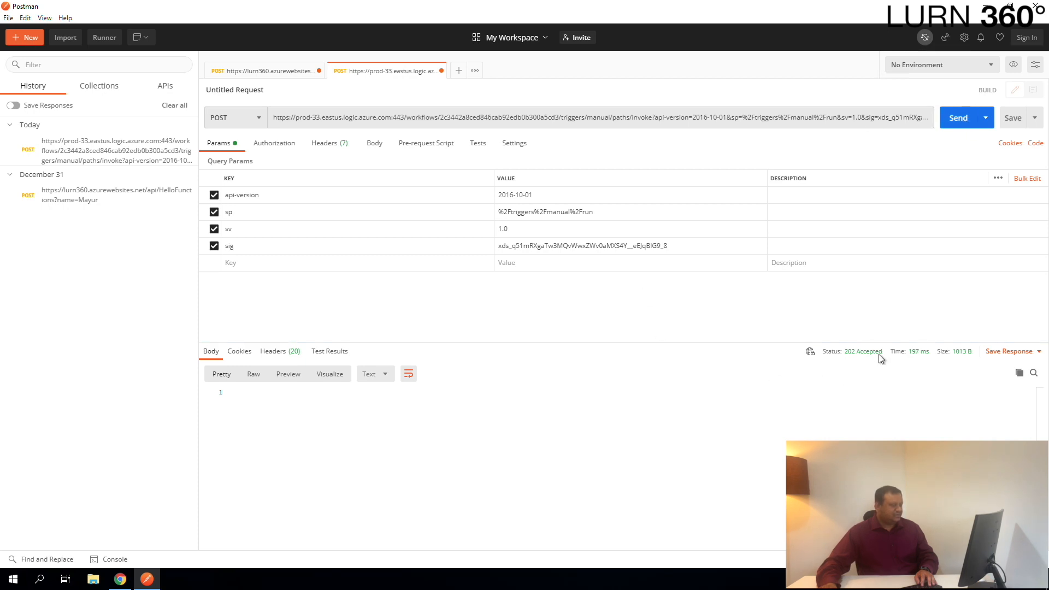
- Return to the CI101LanguageAPI overview and refresh it to check the runs history
click(121, 581)
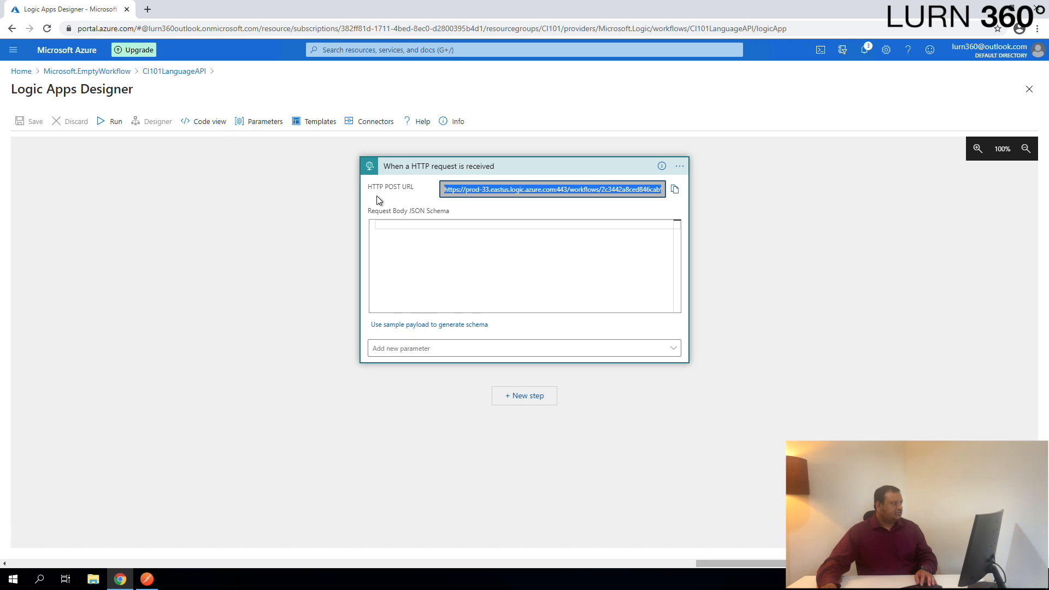
click(164, 73)
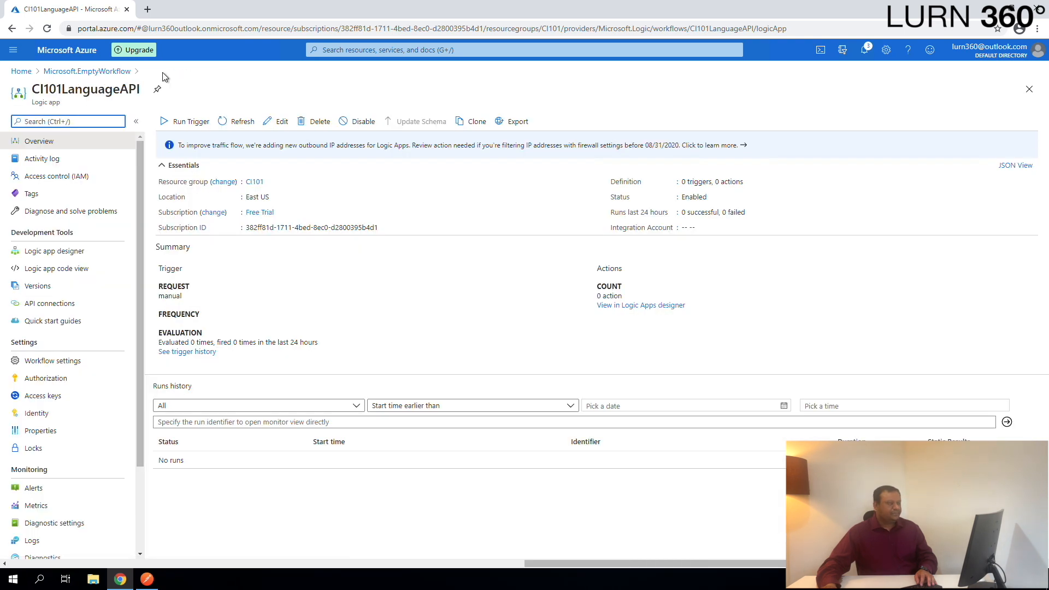
click(237, 120)
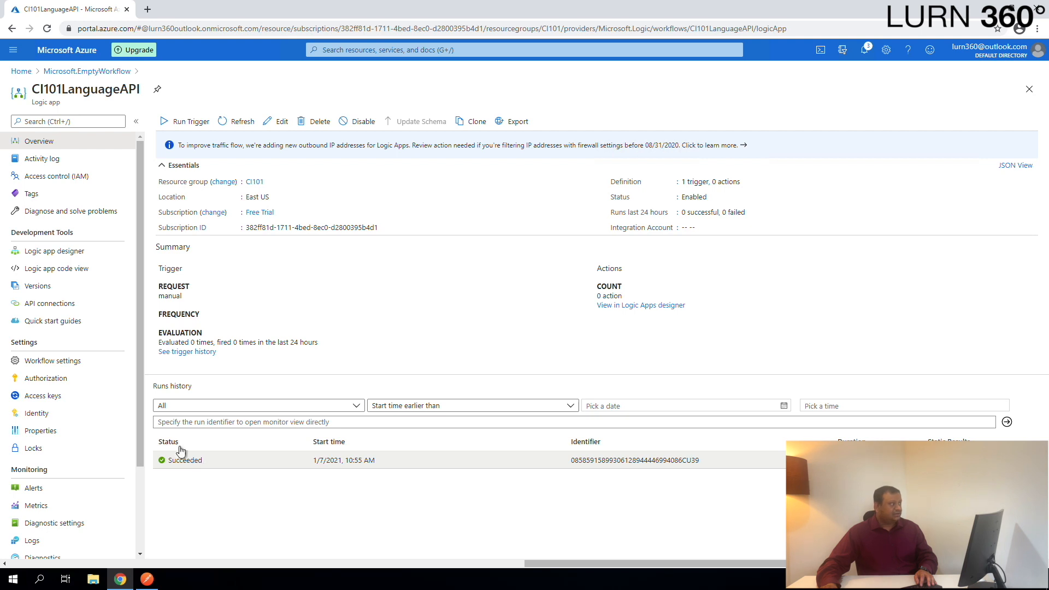
- Open the logic app in the designer and expand the HTTP request trigger
click(274, 124)
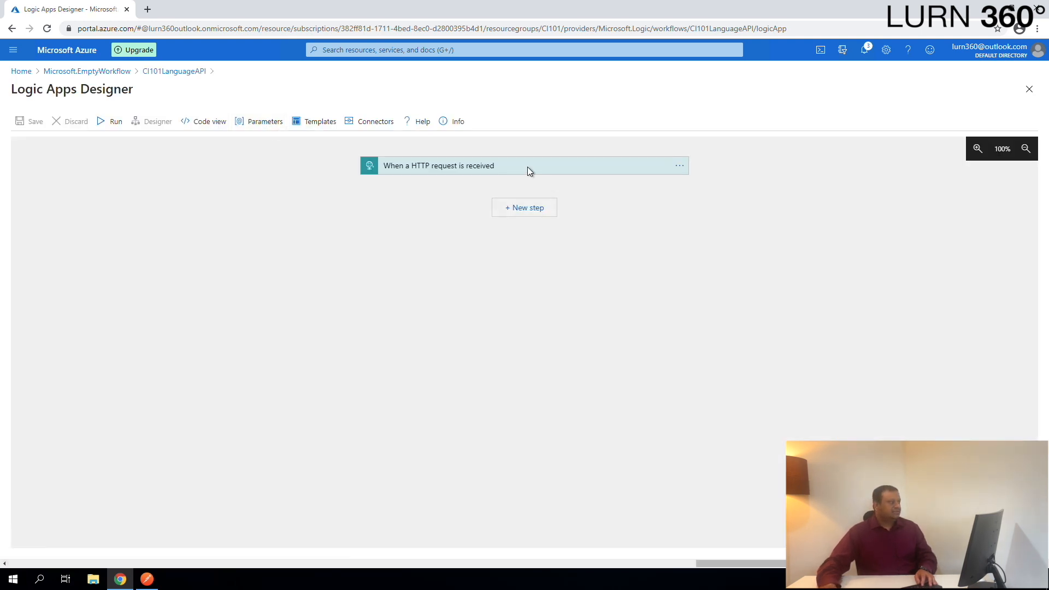
click(473, 170)
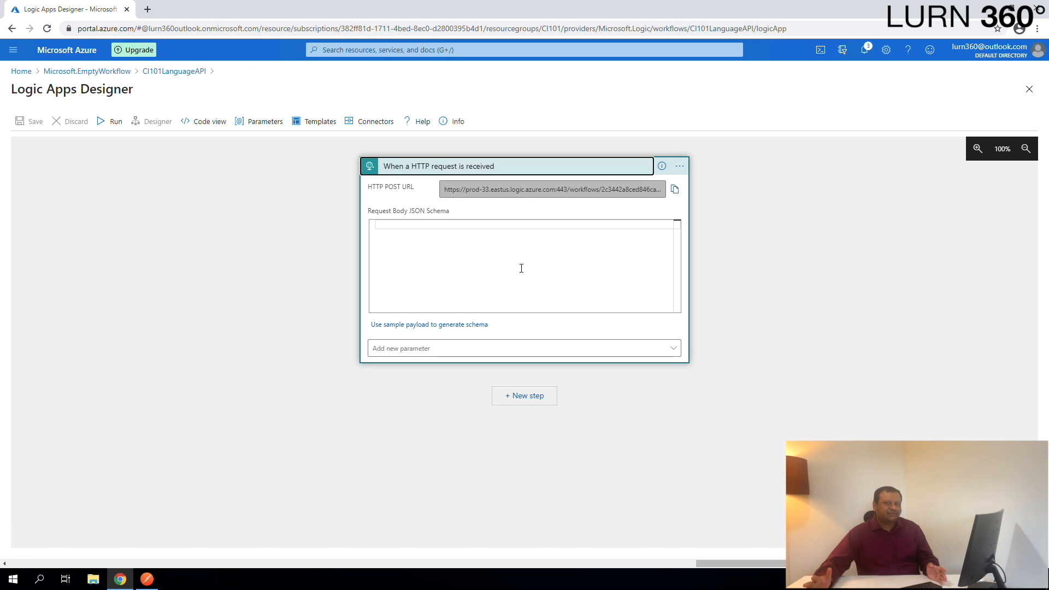
click(446, 239)
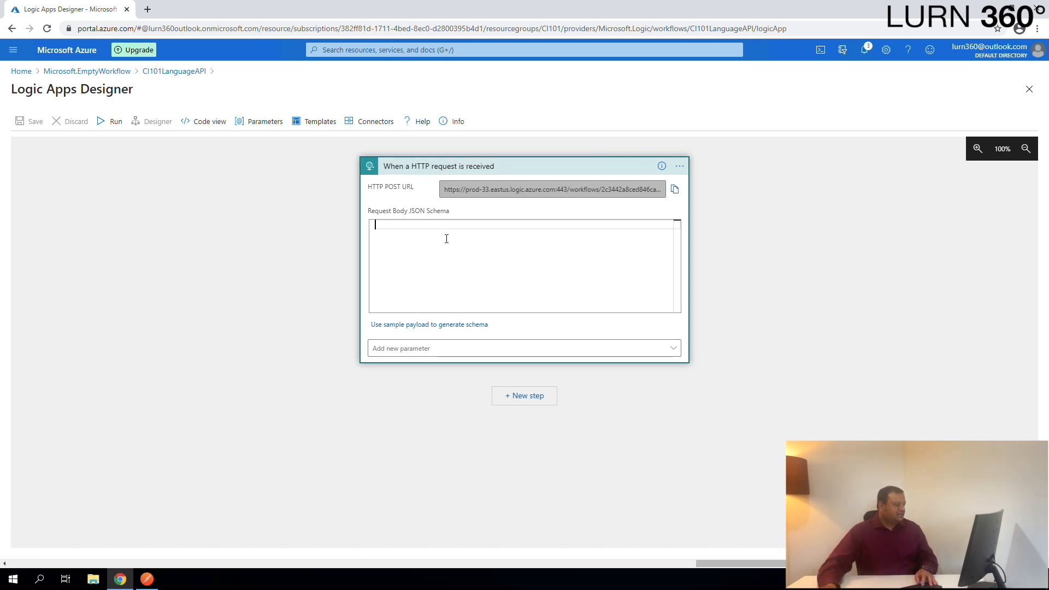
- Generate the trigger's request body schema from a sample JSON payload containing an empty "inputtext" property
click(464, 327)
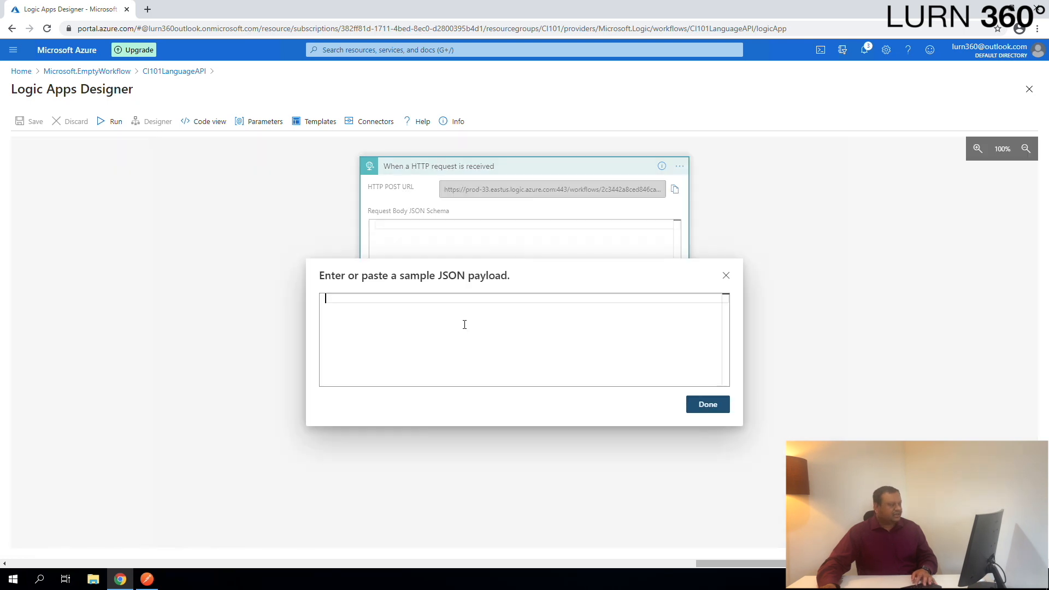
click(727, 276)
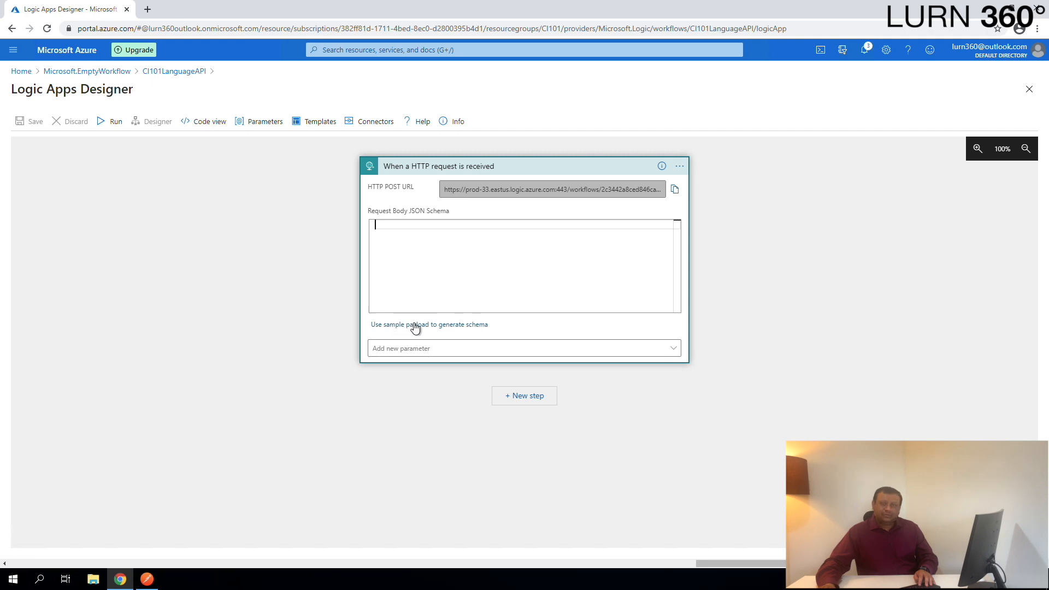
click(436, 324)
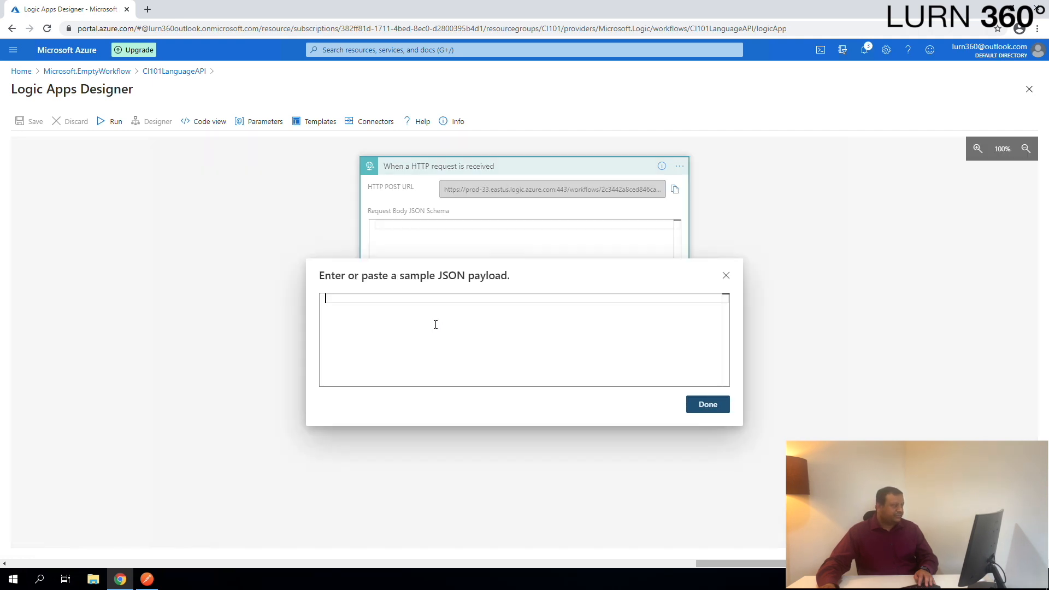
text({)
key(Return)
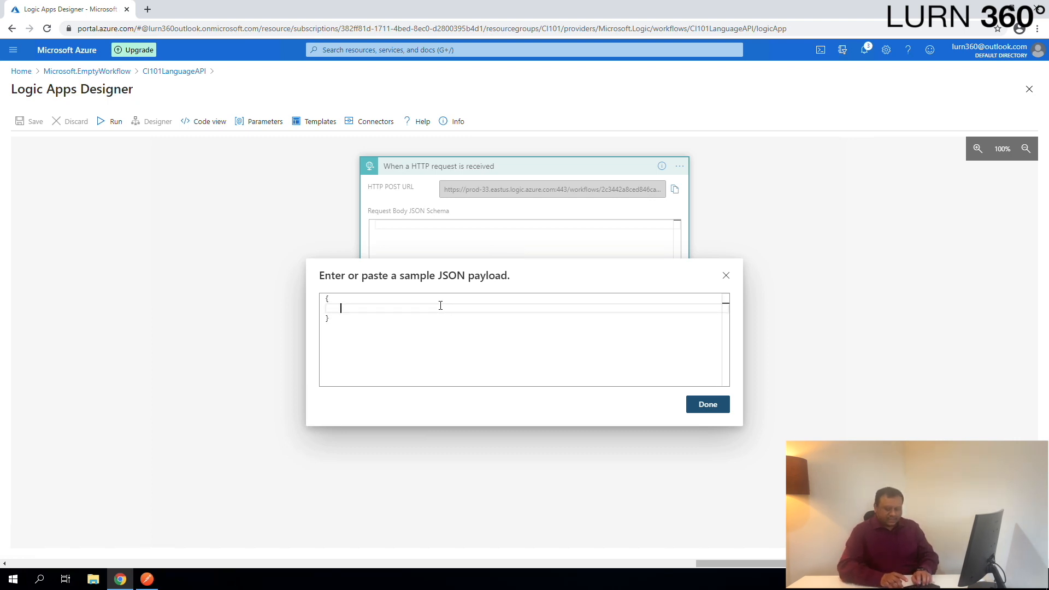
text(inputtexxt)
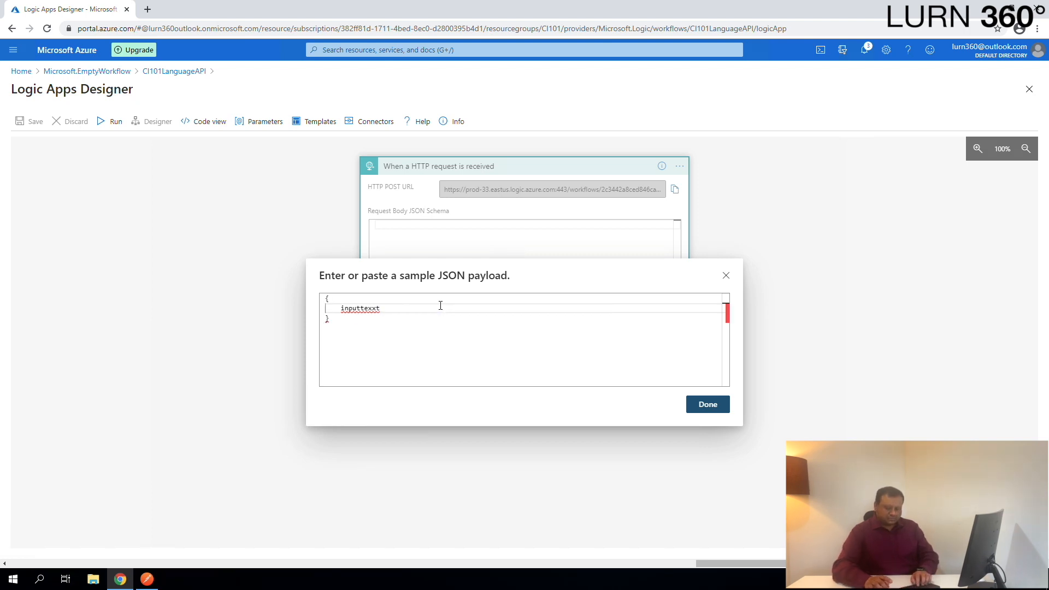
key(BackSpace)
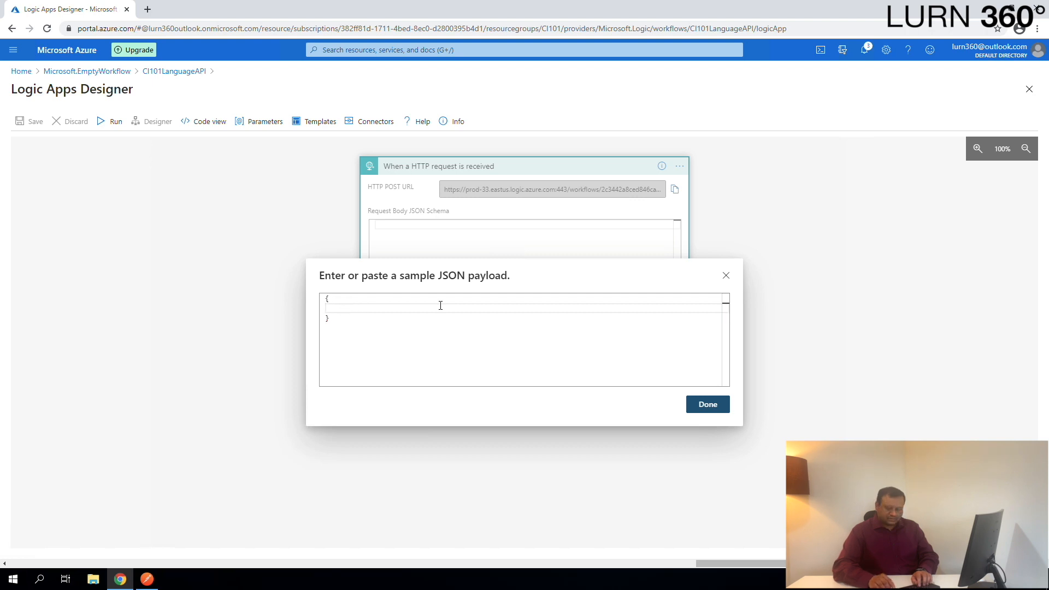
text(@)
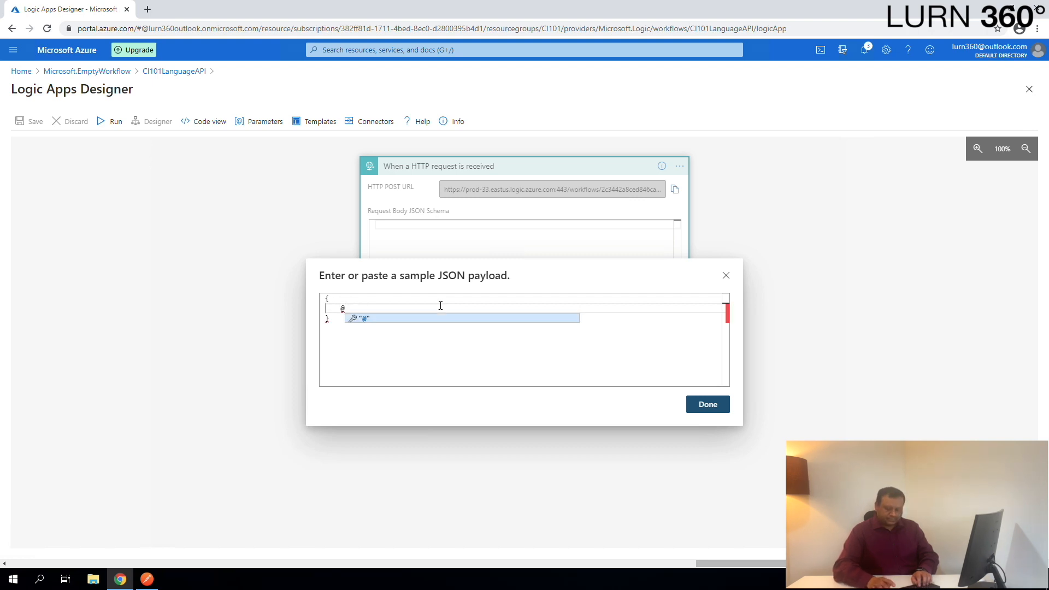
key(BackSpace)
text(")
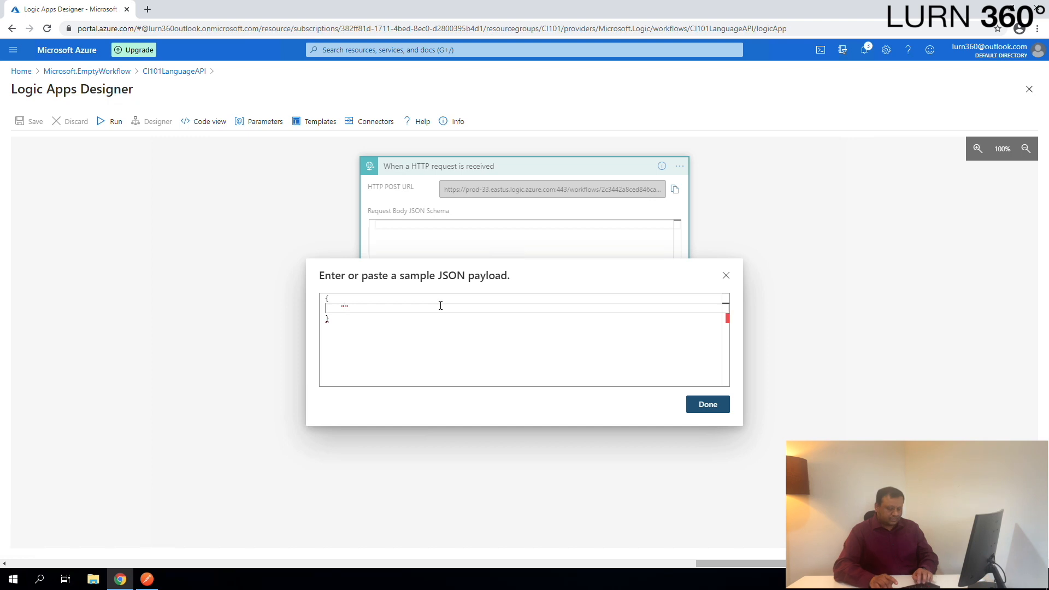
text(inputtext":)
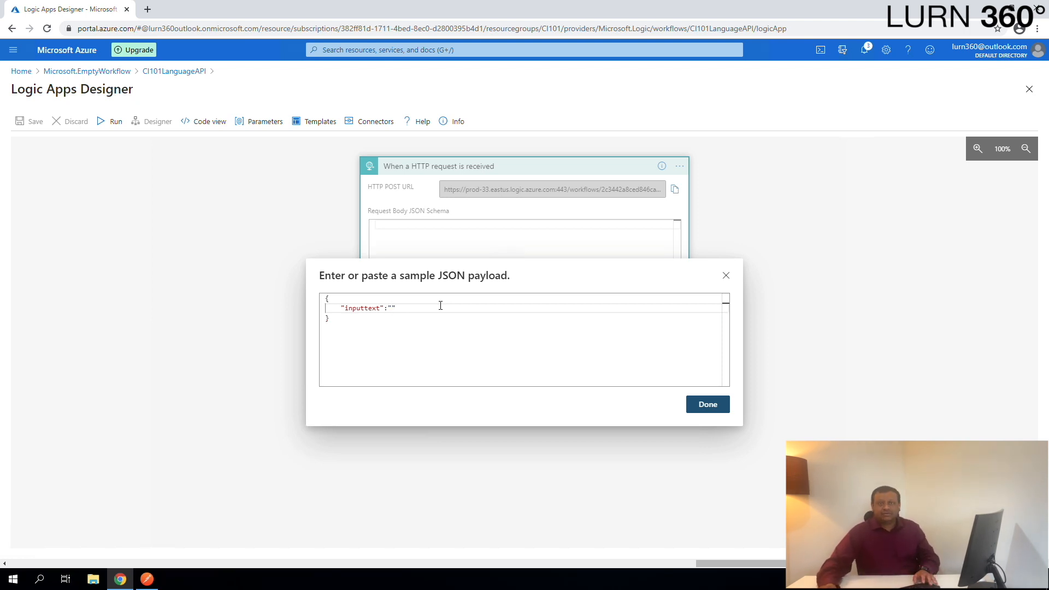
click(707, 407)
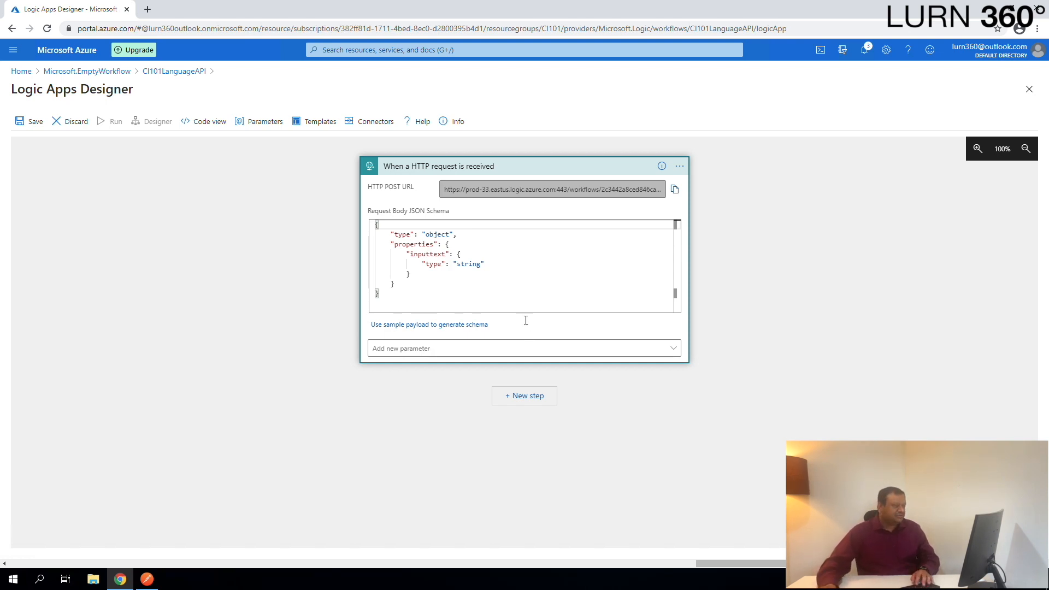
- Add a new step using the Microsoft Translator V2 Translate text action, found by searching for translate
click(526, 398)
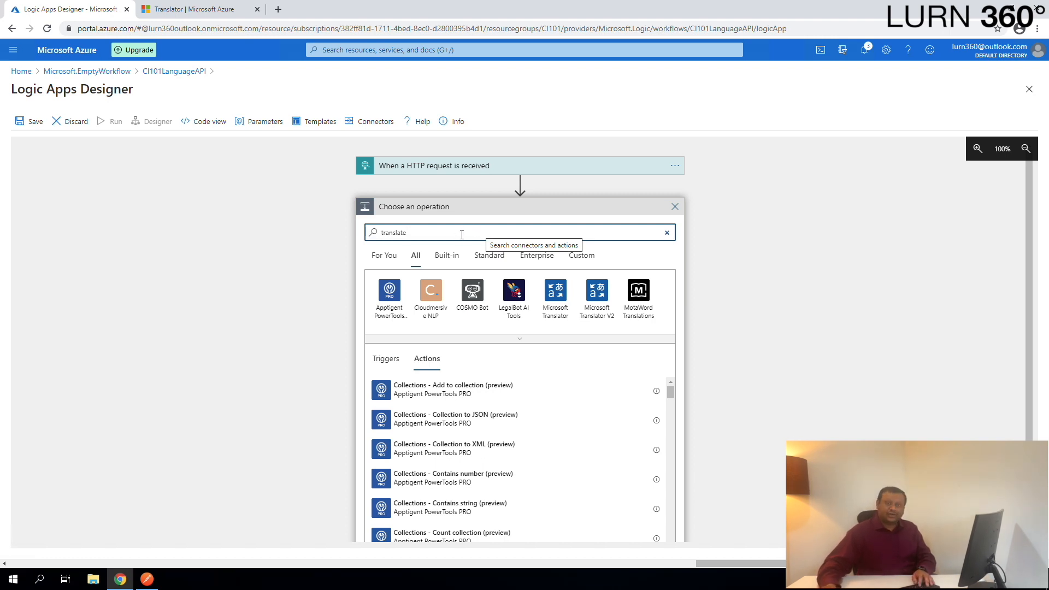
drag(364, 232, 410, 232)
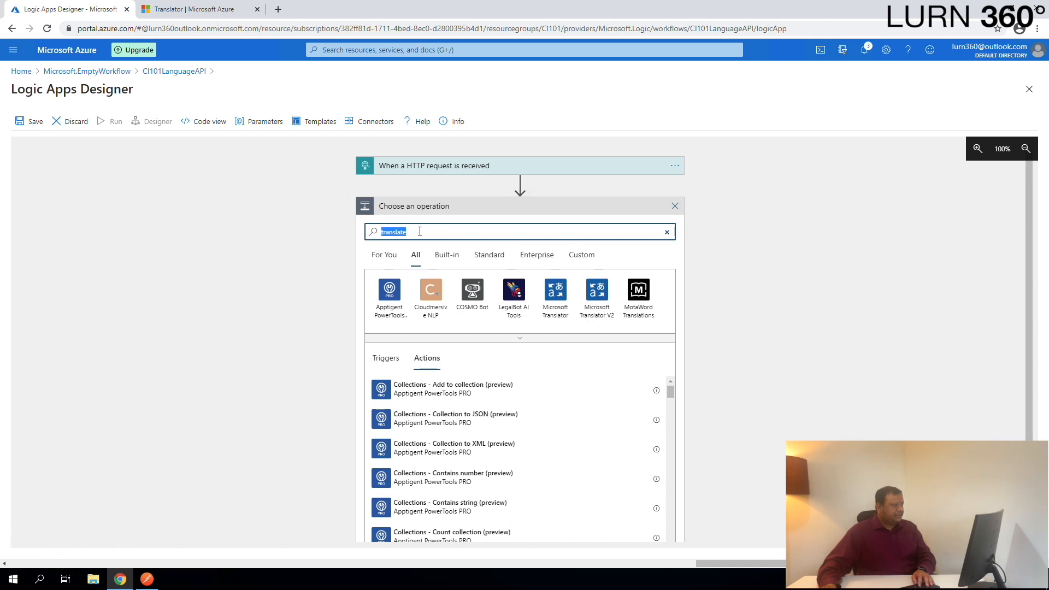
click(420, 231)
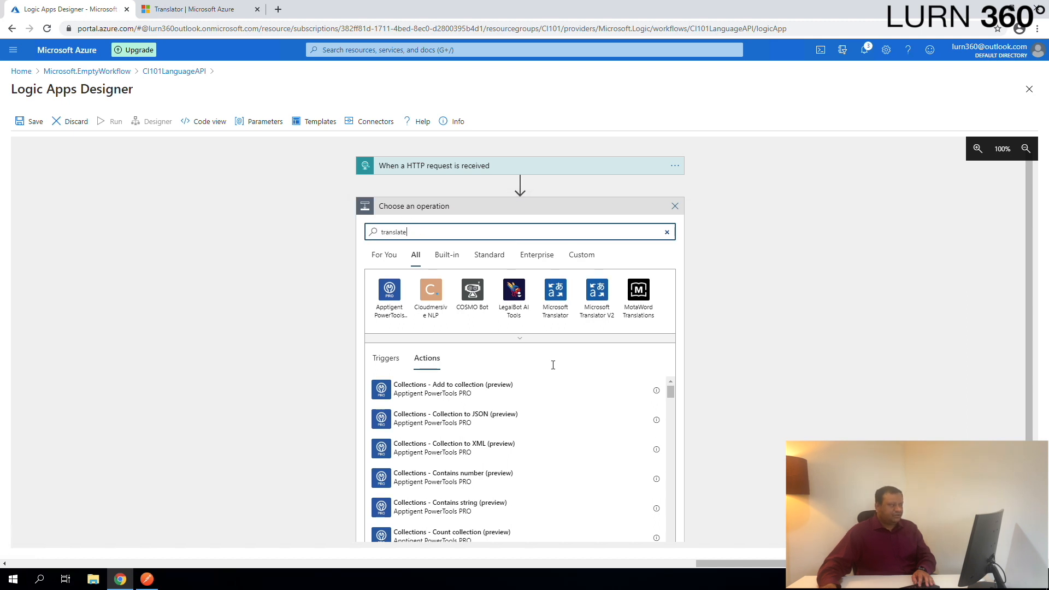
click(597, 293)
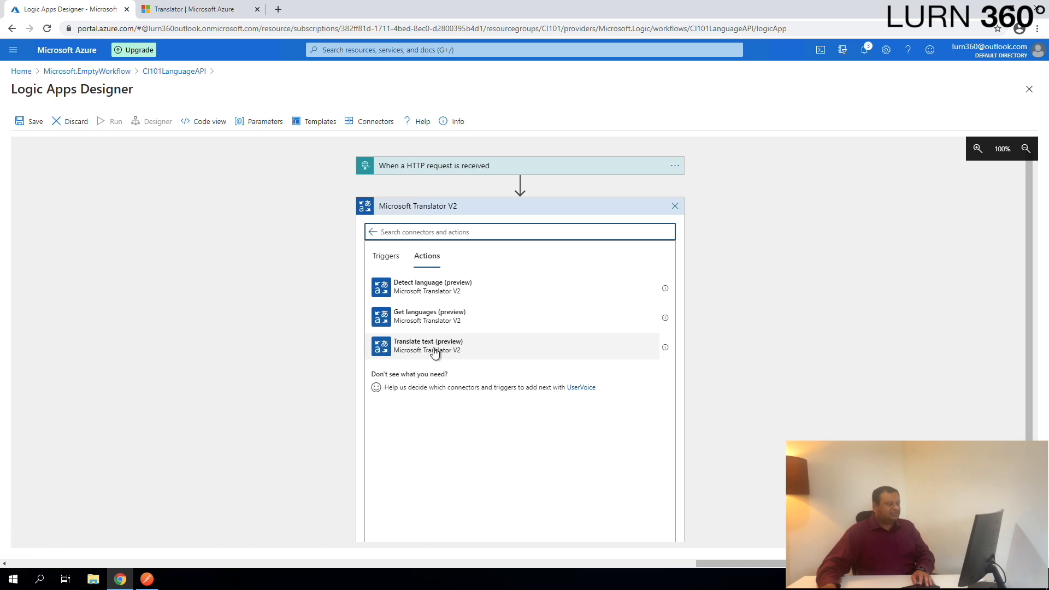
click(468, 351)
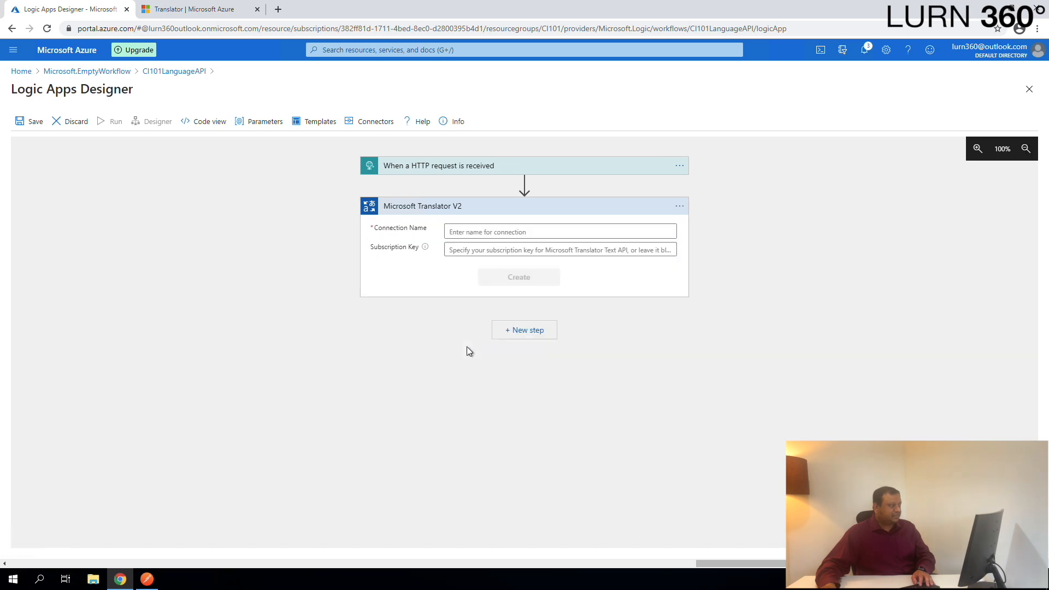
- Create the Translator connection by entering a connection name
click(520, 234)
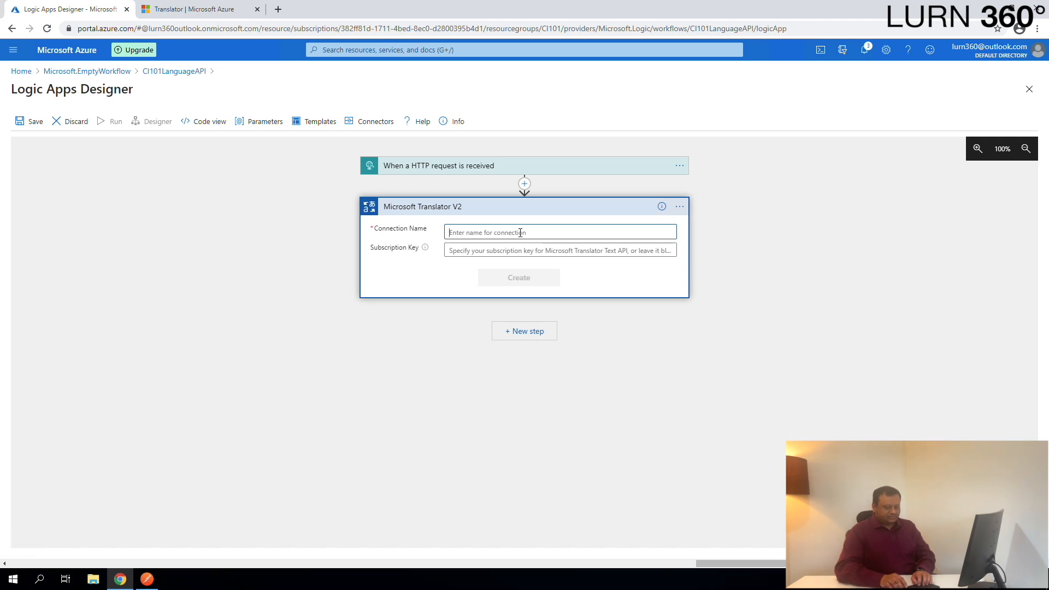
text(Conn1)
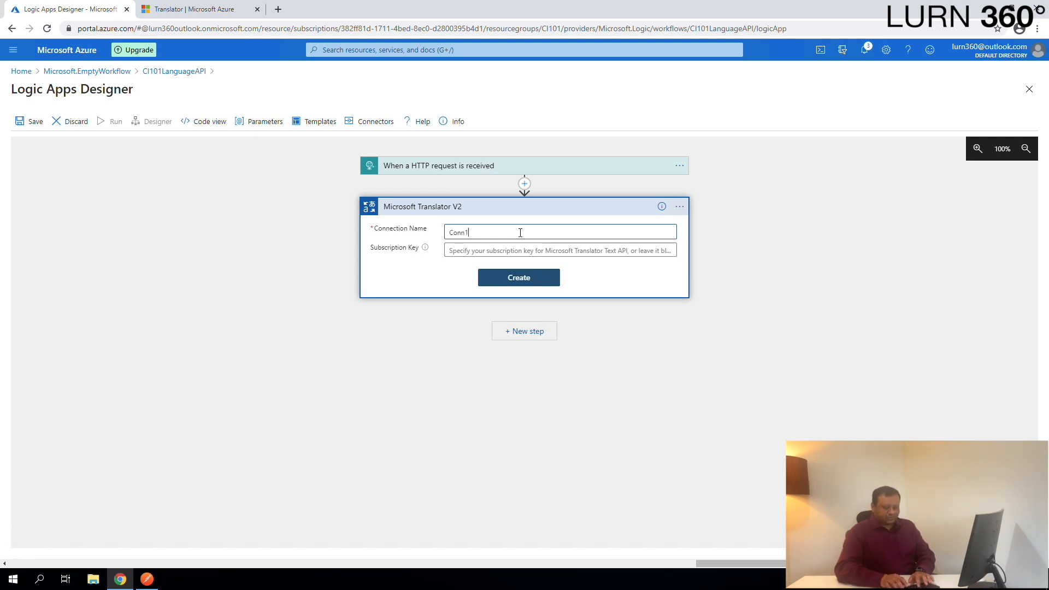
text(Translator)
key(Return)
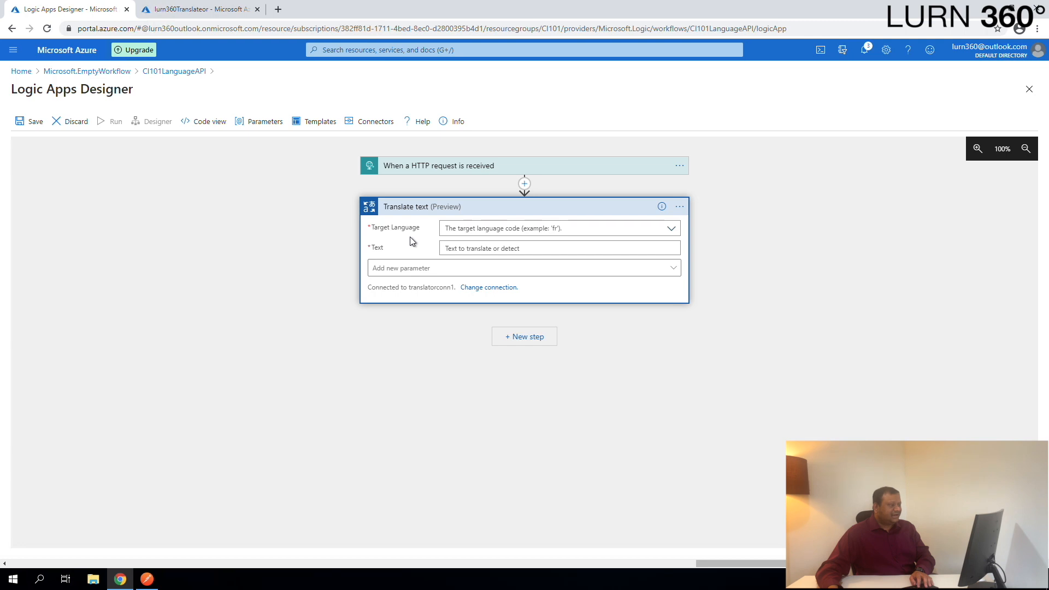
- Set the Translate text action's target language to English
click(673, 230)
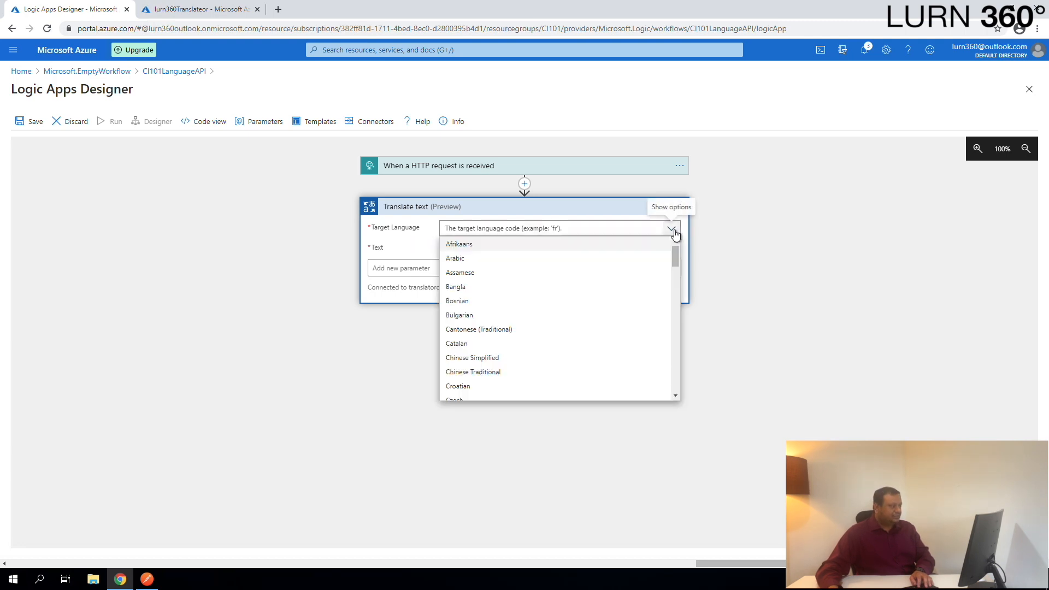
click(615, 229)
text(eng)
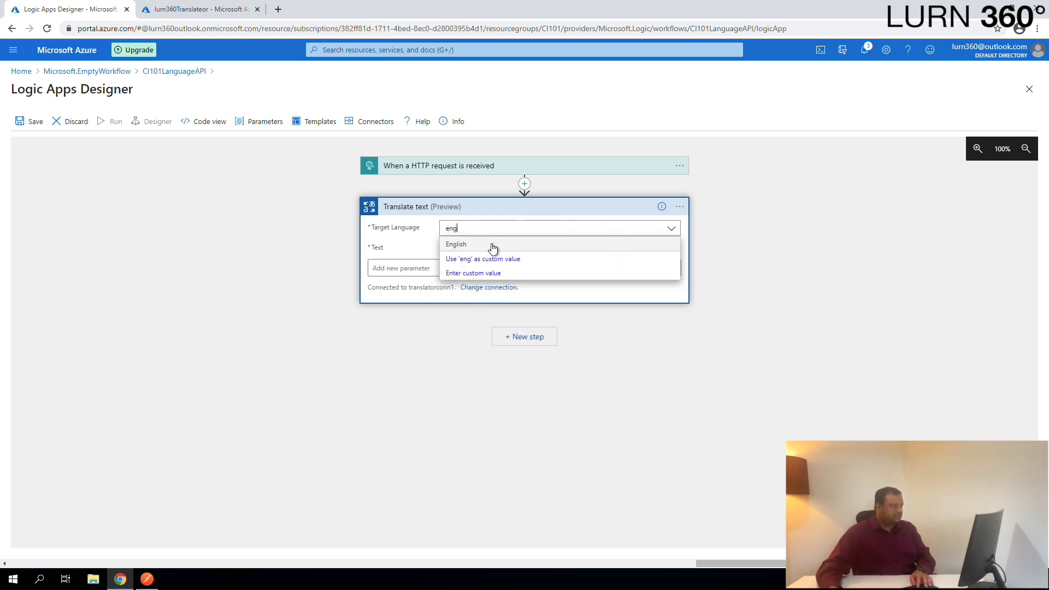
click(471, 244)
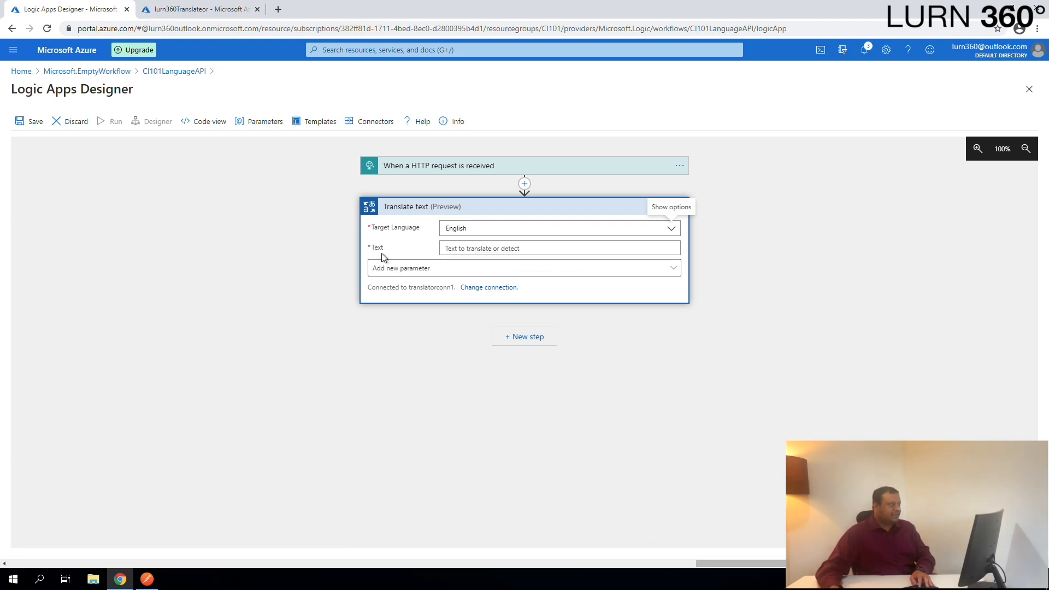
- Set the text to translate to the trigger's inputtext dynamic content
click(487, 249)
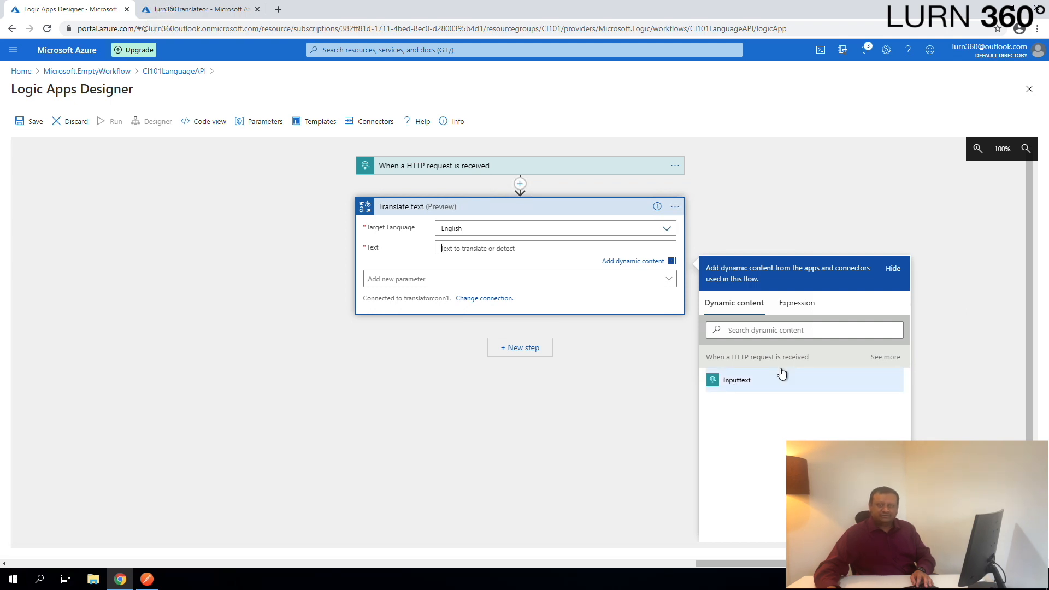
click(743, 386)
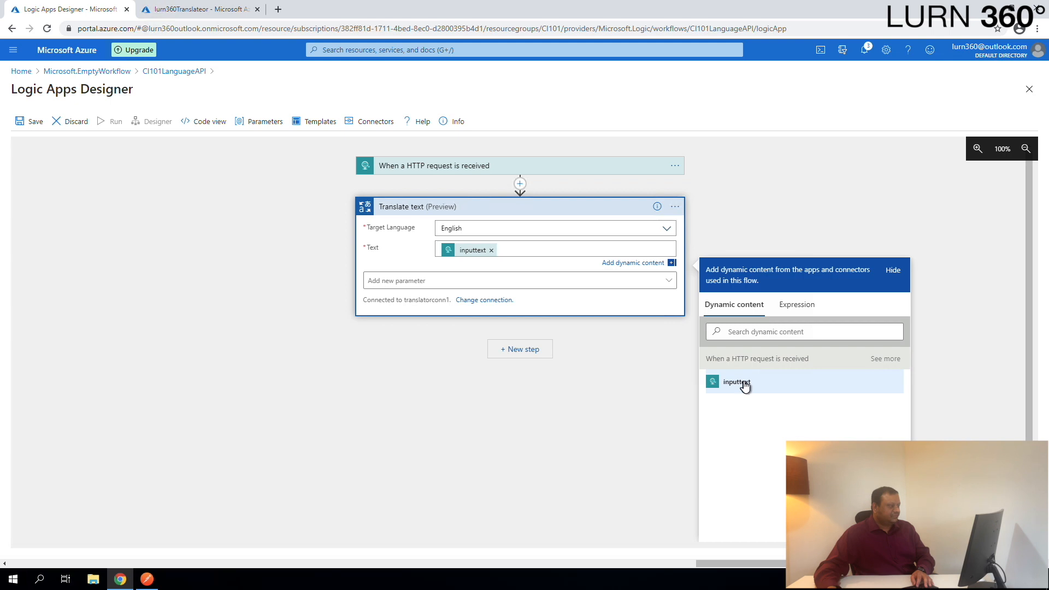
click(737, 448)
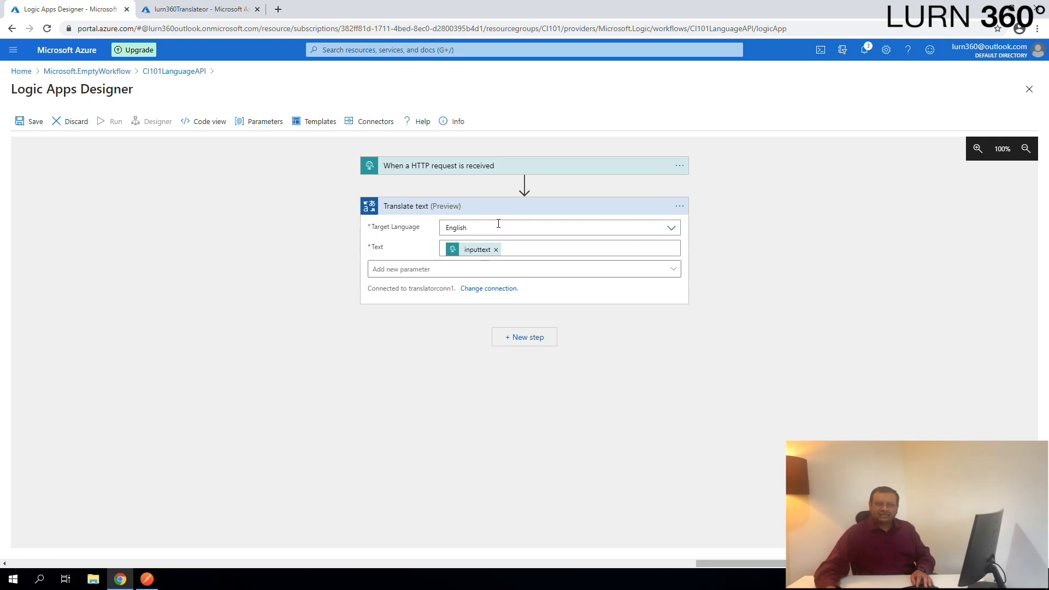
- Add a new step with the Request connector's Response action
click(528, 339)
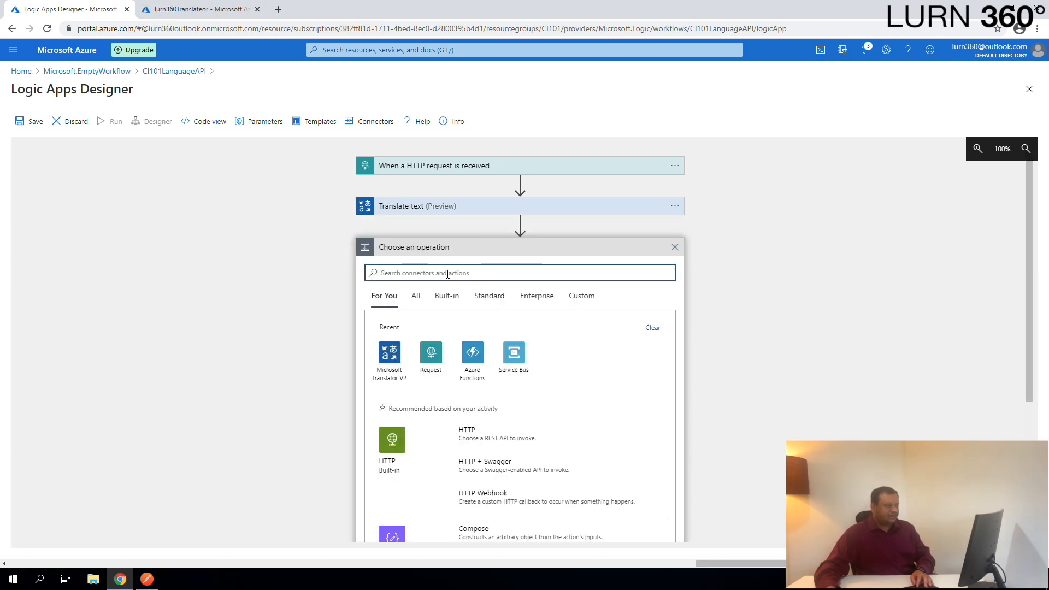
click(429, 354)
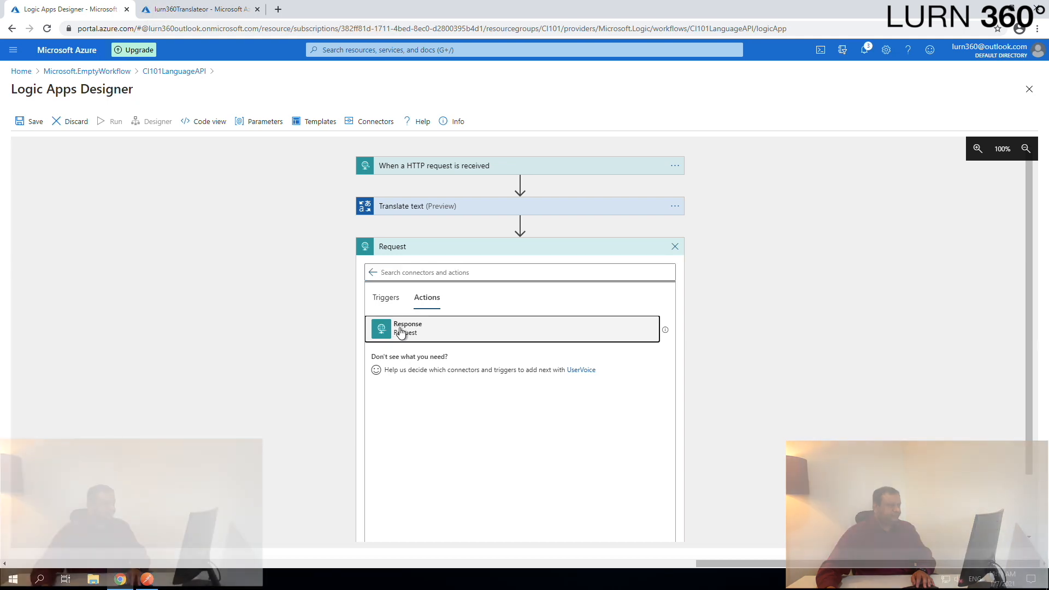
click(397, 331)
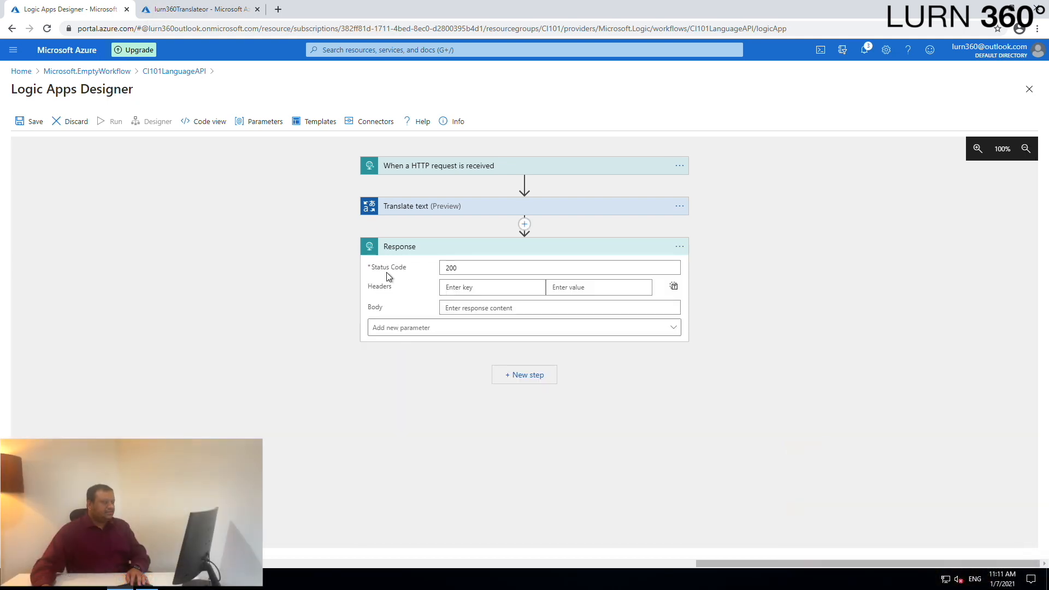
- Set the Response body to the Translated Text dynamic content and save the logic app
click(467, 307)
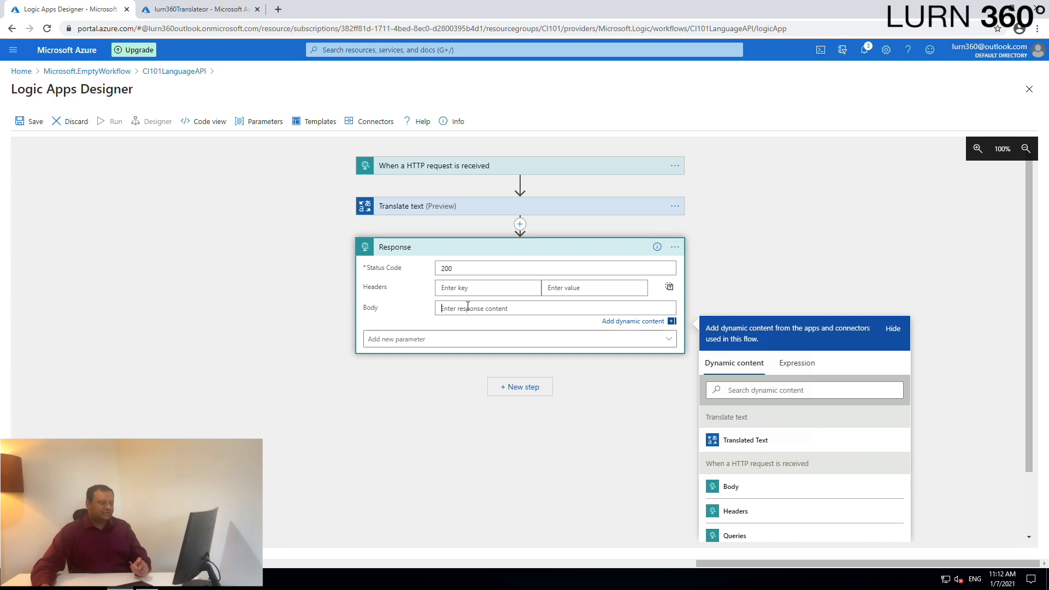
click(746, 440)
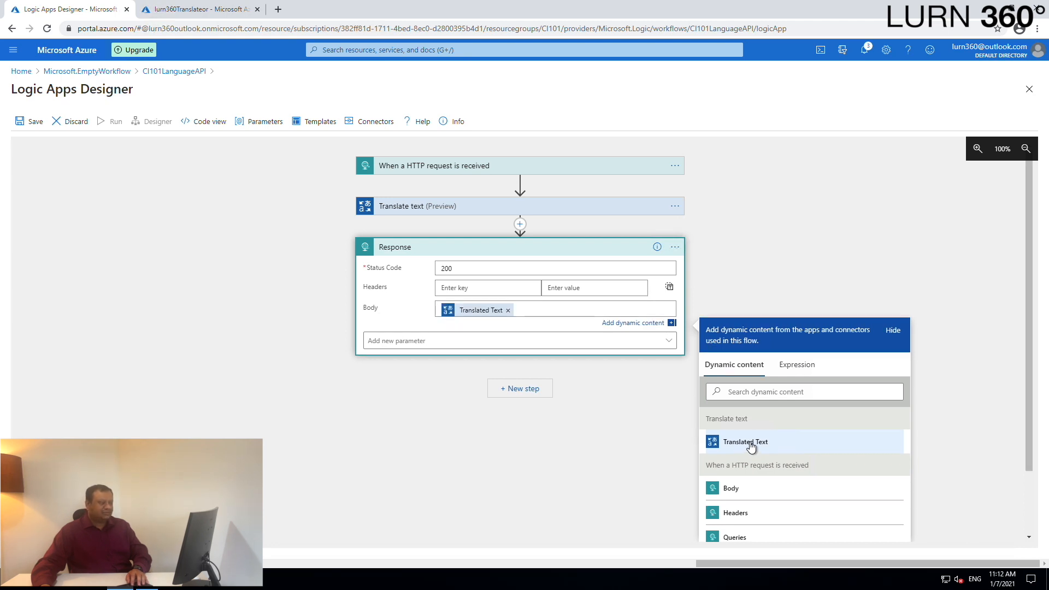
click(30, 125)
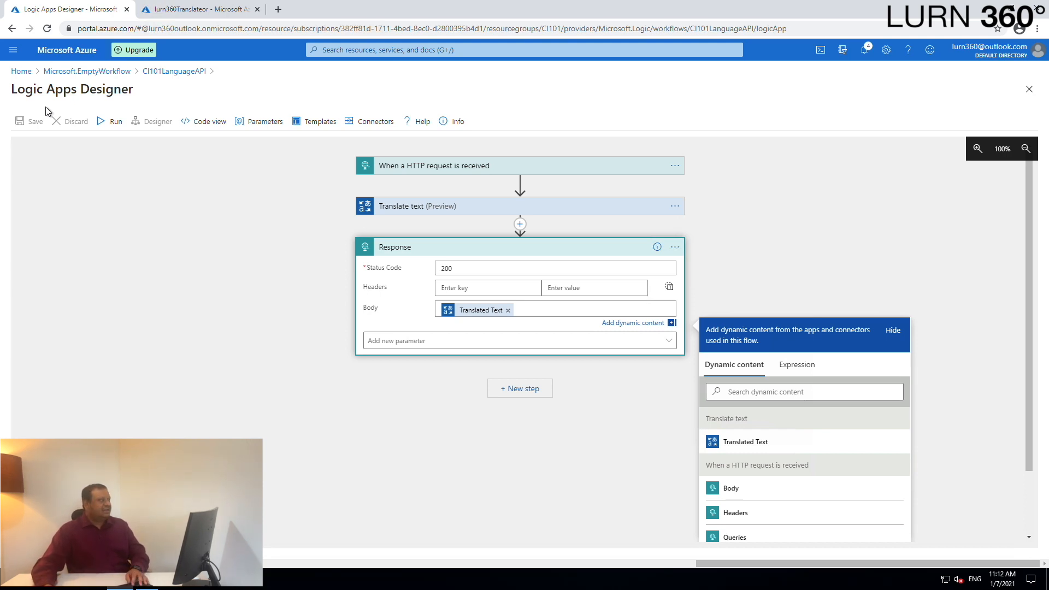
- Search Google for sample french text in a new tab and open the French Reading page on Mylanguages.org
click(278, 10)
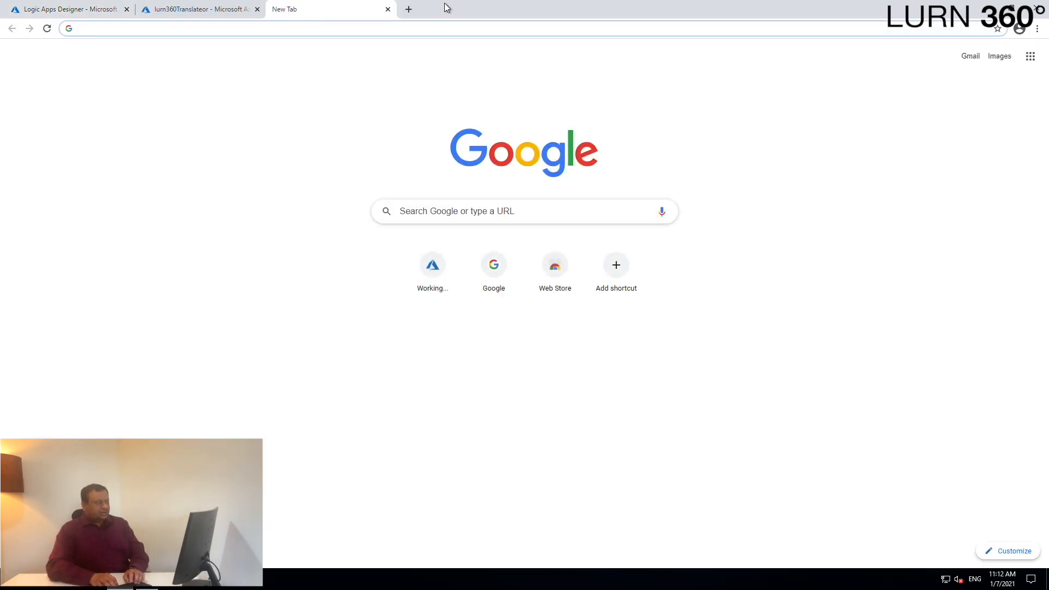
text(sample french)
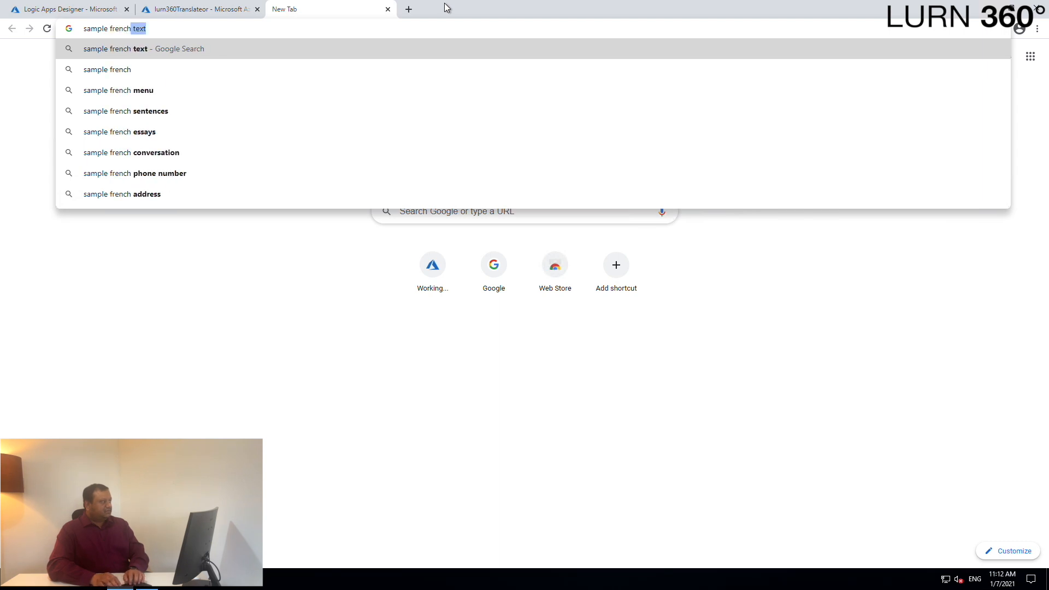
key(Return)
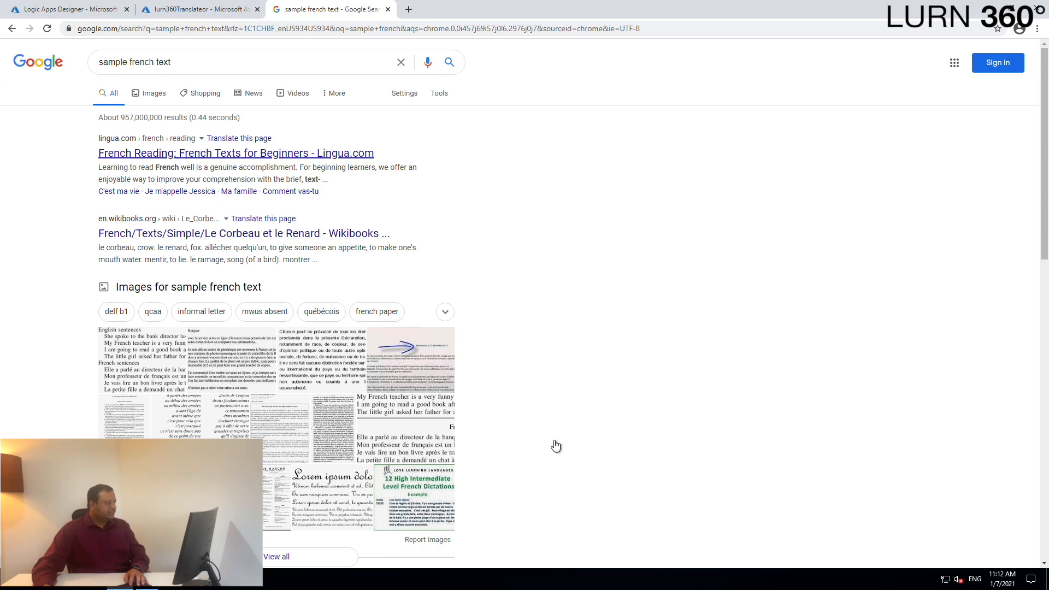
scroll(555, 445, down, 4)
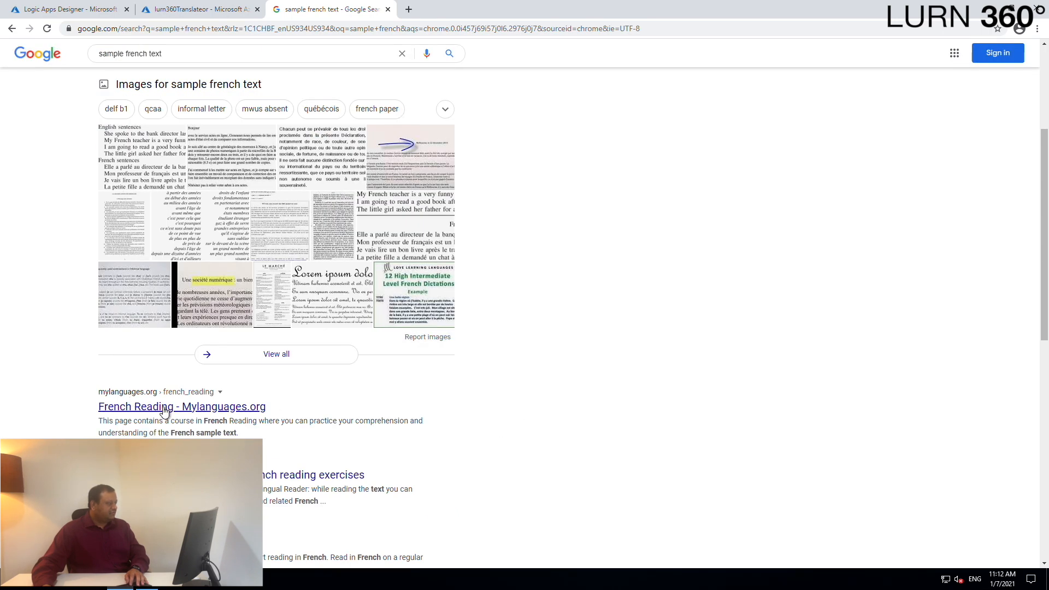
click(162, 411)
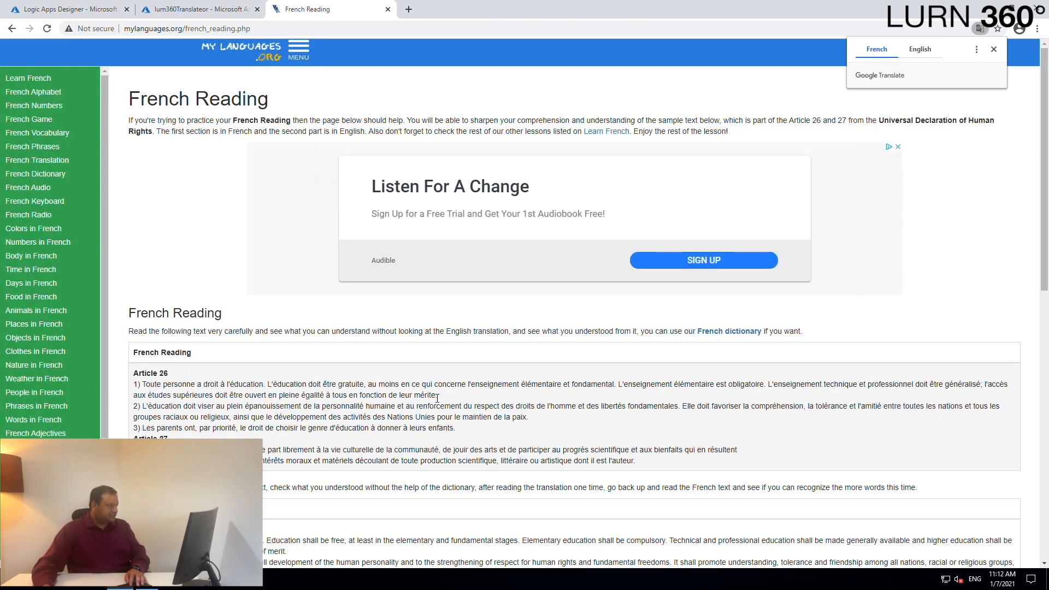
- Copy the first French paragraph of Article 26 and set the Postman request body type to raw JSON
drag(438, 396, 154, 385)
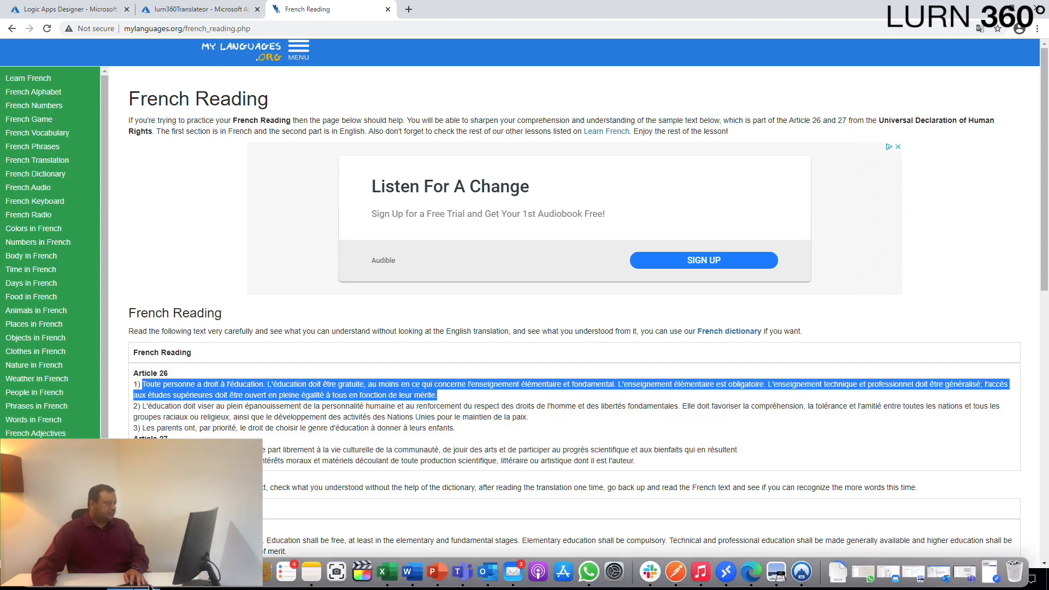
key(alt+Tab)
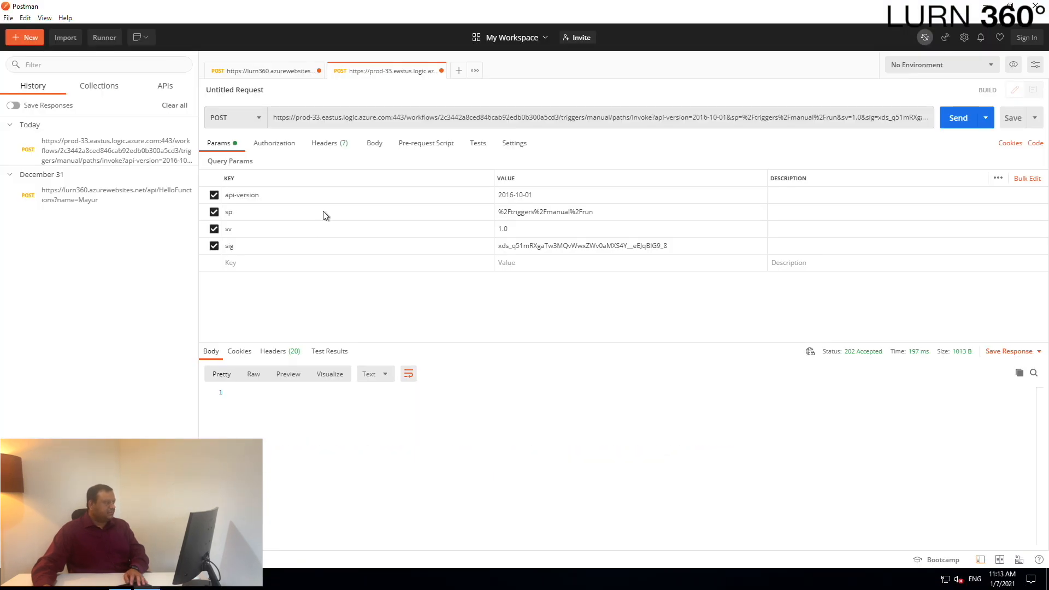
click(376, 144)
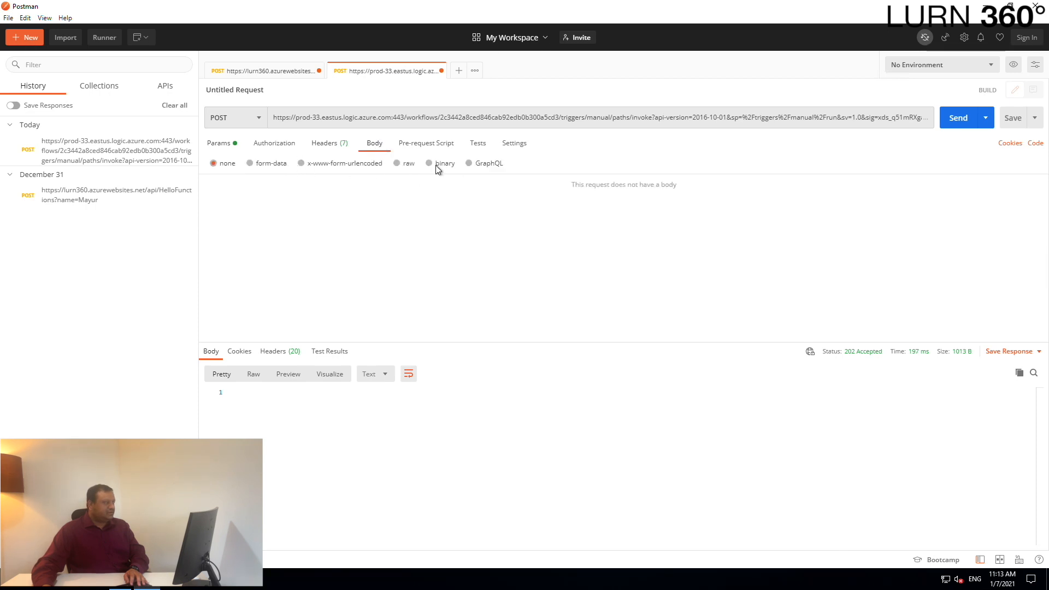
click(401, 165)
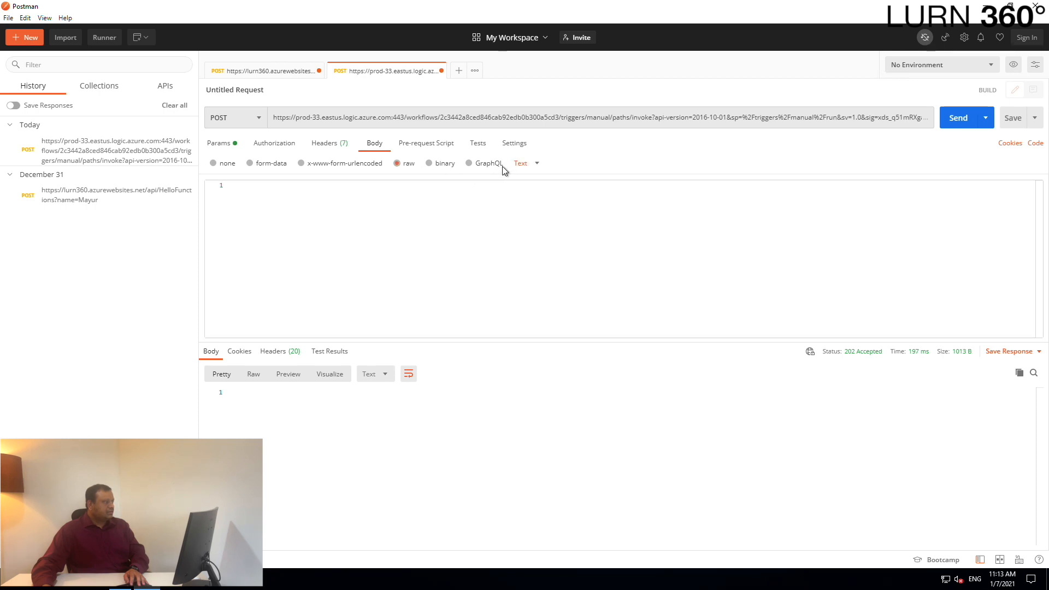
click(519, 166)
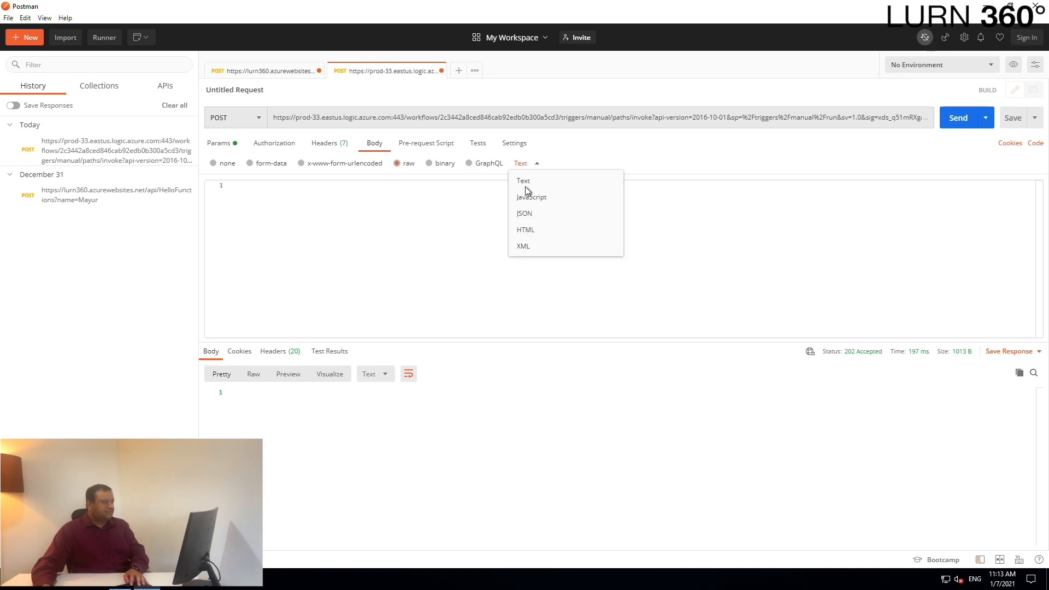
click(528, 215)
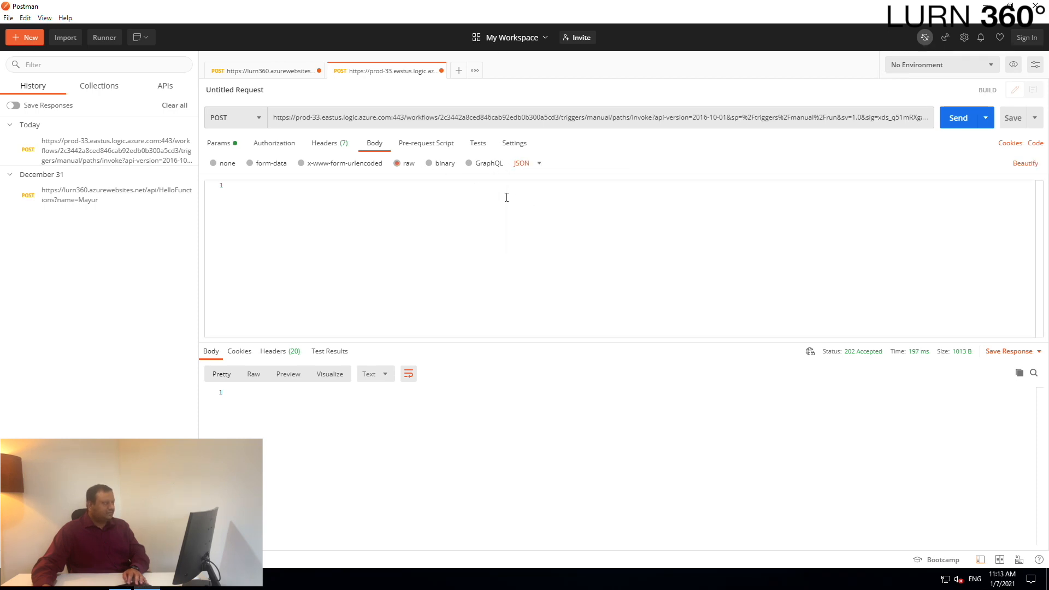
- Write a JSON body with the inputtext key holding the pasted French paragraph and send the POST request
click(509, 196)
text({)
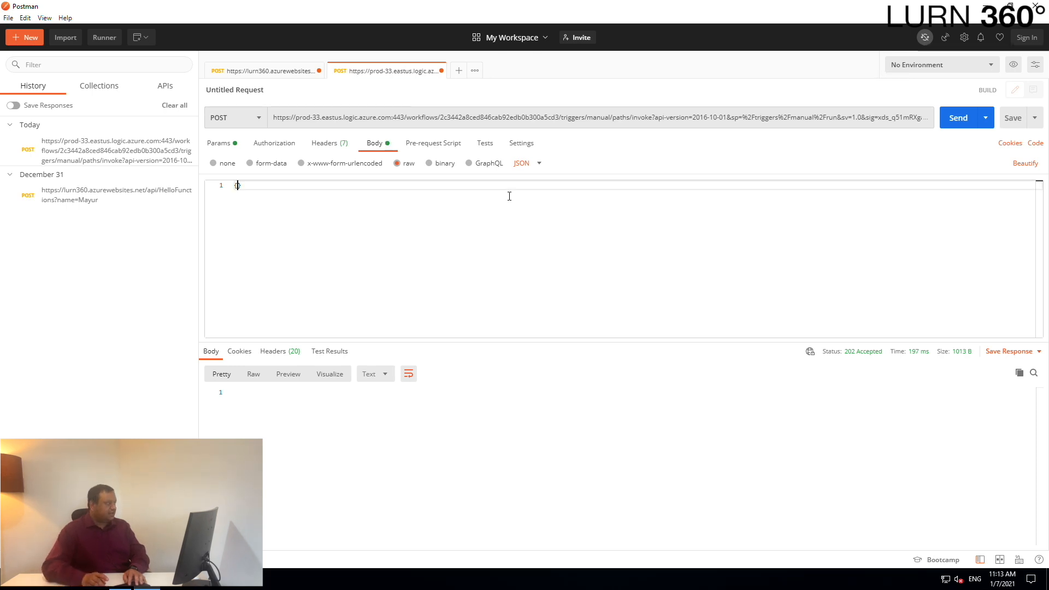
key(Return)
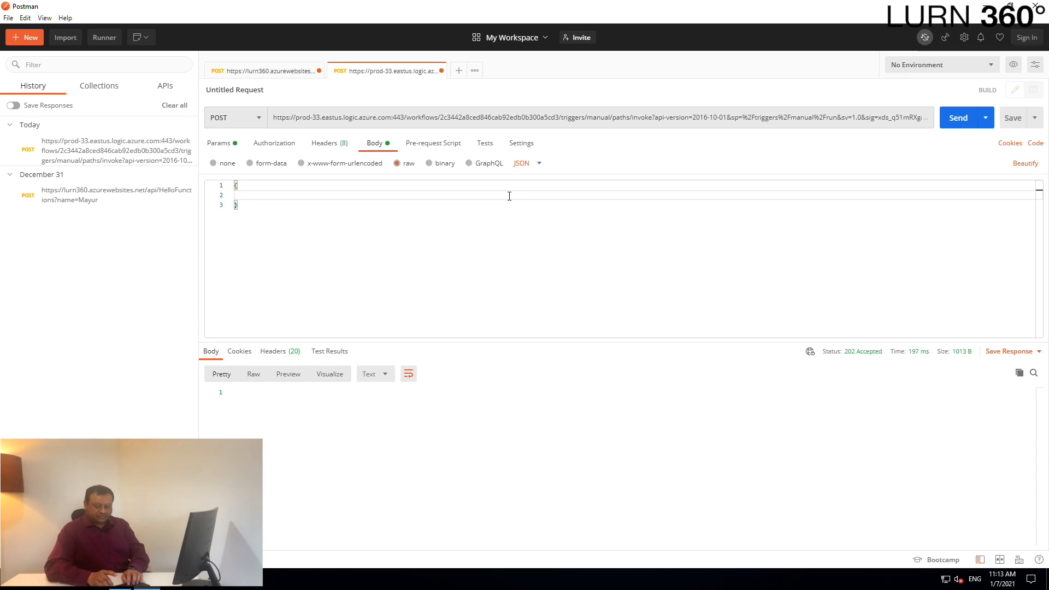
text(")
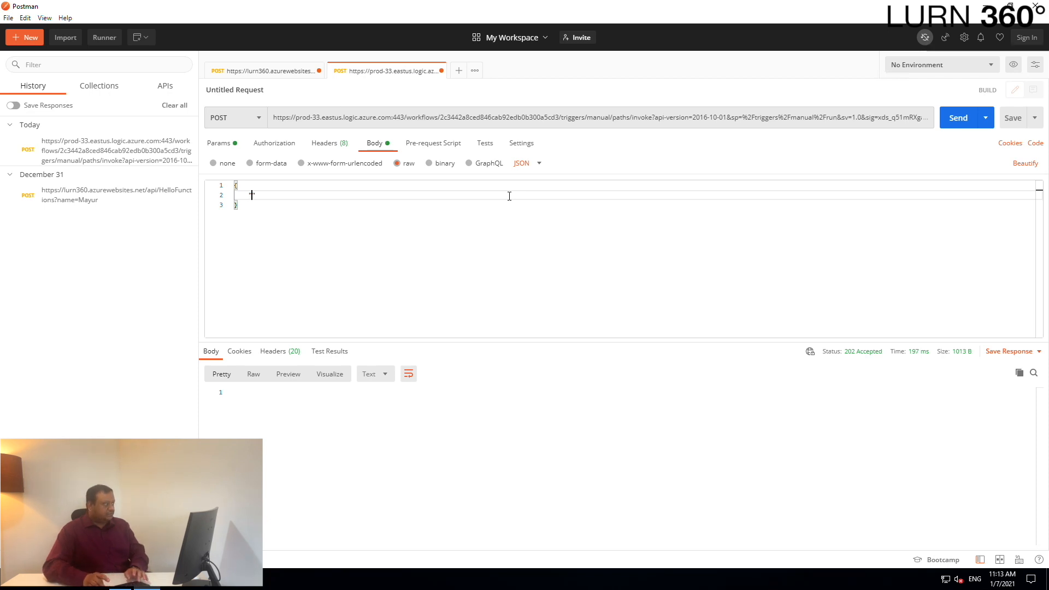
text(inputtext)
key(Right)
text(:")
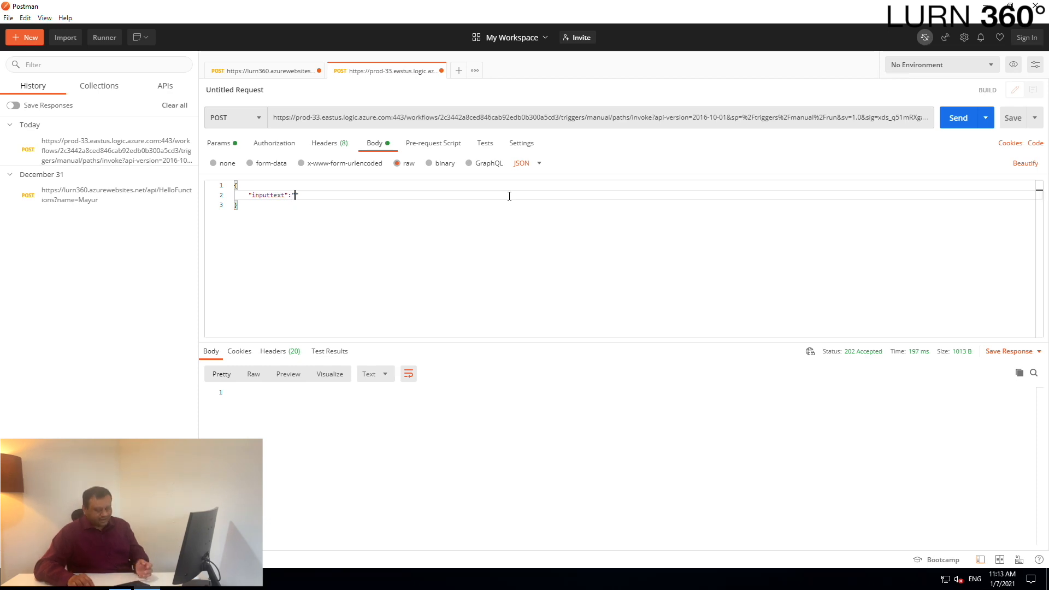
text(Toute personne a droit à l'éducation. L'éducation doit être gratuite, au moins en ce qui concerne l'enseignement élémentaire et fondamental. L'enseignement élémentaire est obligatoire. L'enseignement technique et professionnel doit être généralisé; l'accès aux études supérieures doit être ouvert en pleine égalité à tous en fonction de leur mérite.)
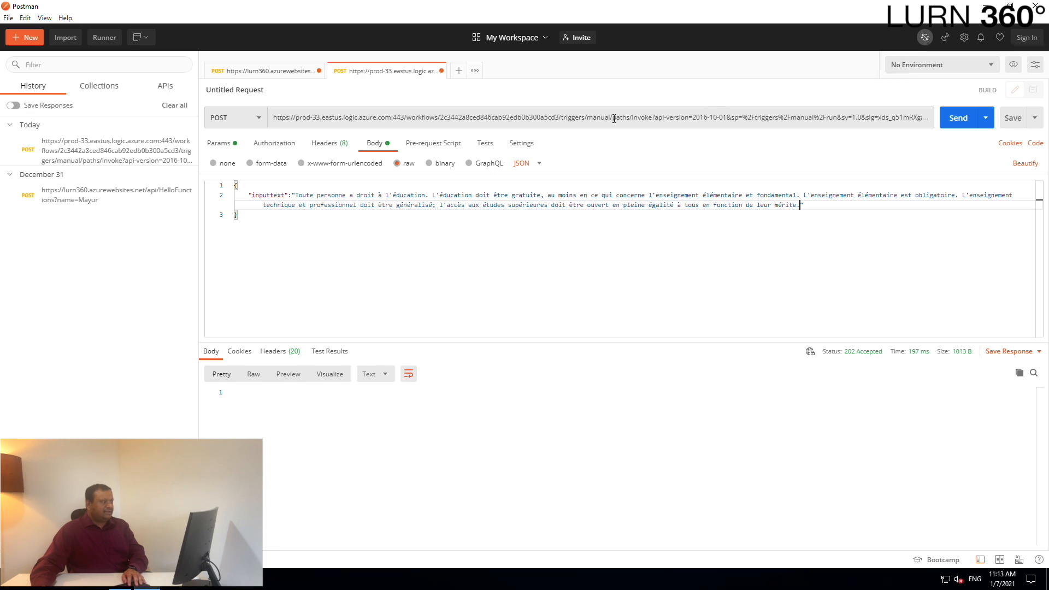
click(954, 126)
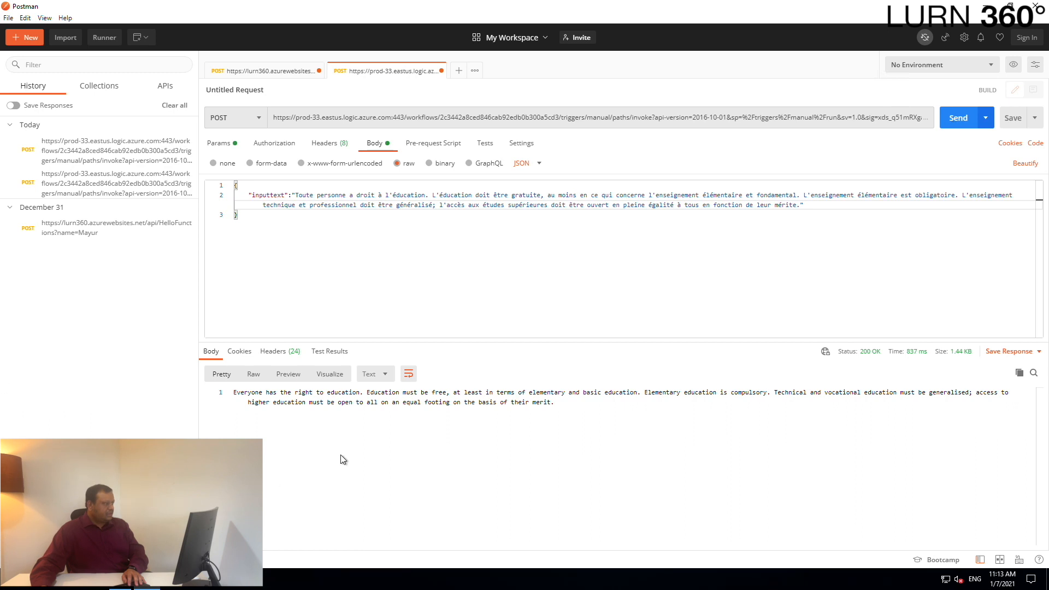
- Close the sample spanish text search tab in the browser
drag(618, 341, 621, 263)
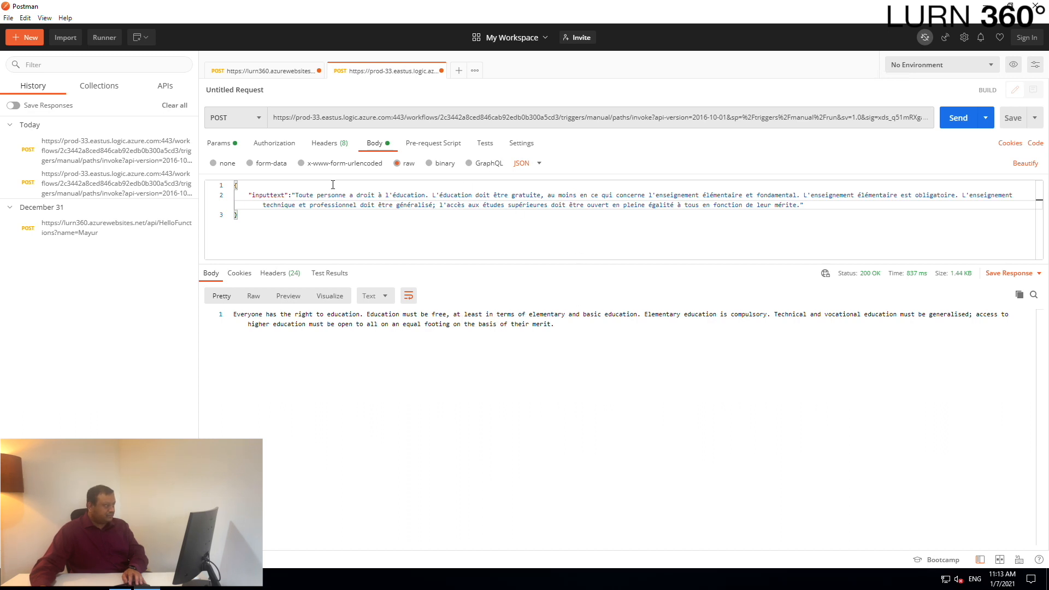
drag(295, 195, 797, 205)
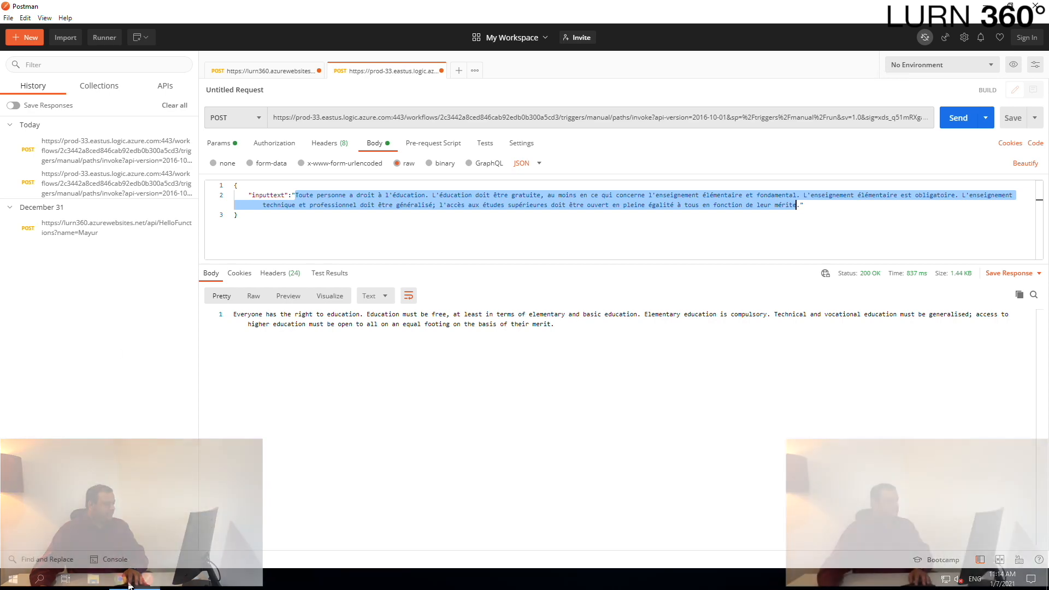
key(alt+Tab)
click(330, 10)
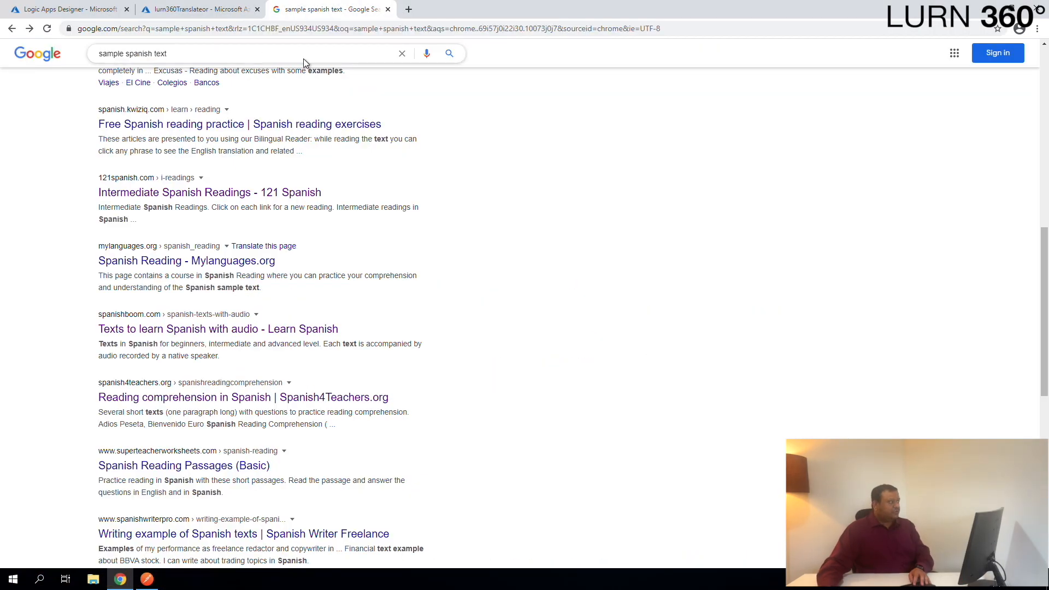
middle_click(284, 10)
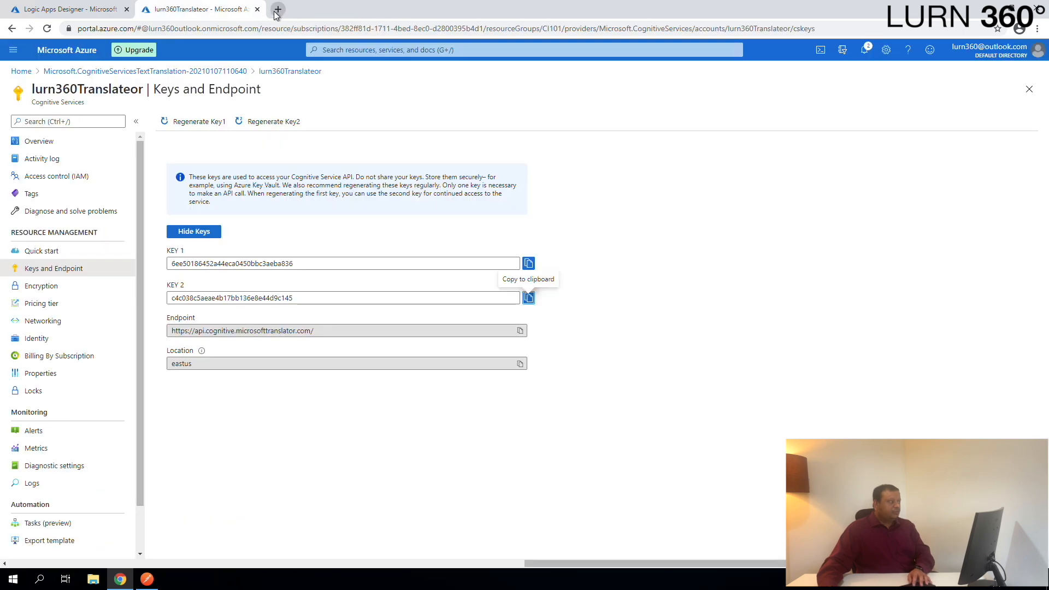
- Copy the English translation from the Postman response body
click(147, 579)
click(555, 322)
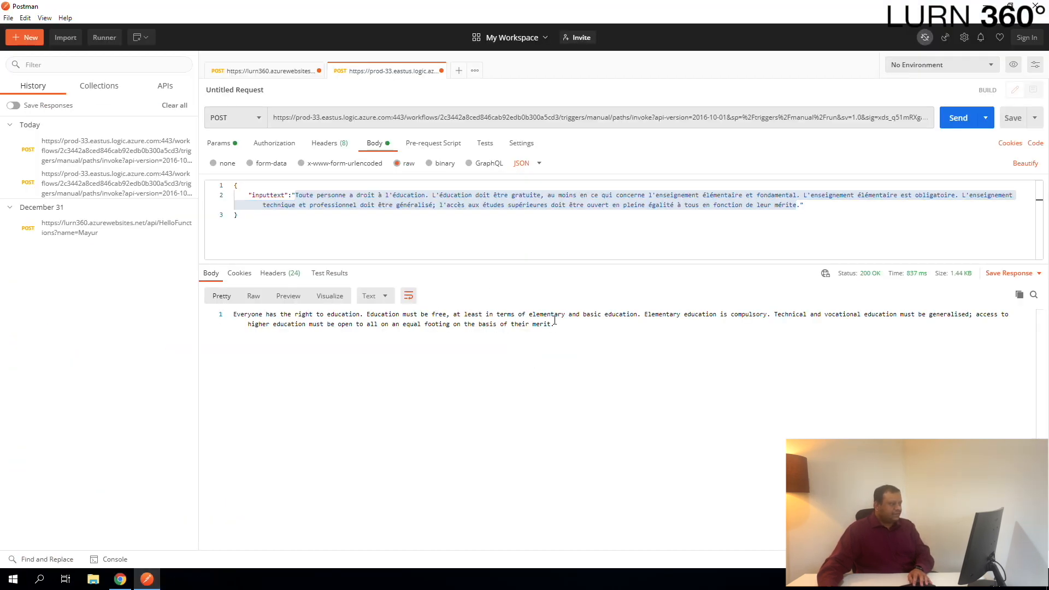
drag(555, 324, 228, 317)
key(ctrl+c)
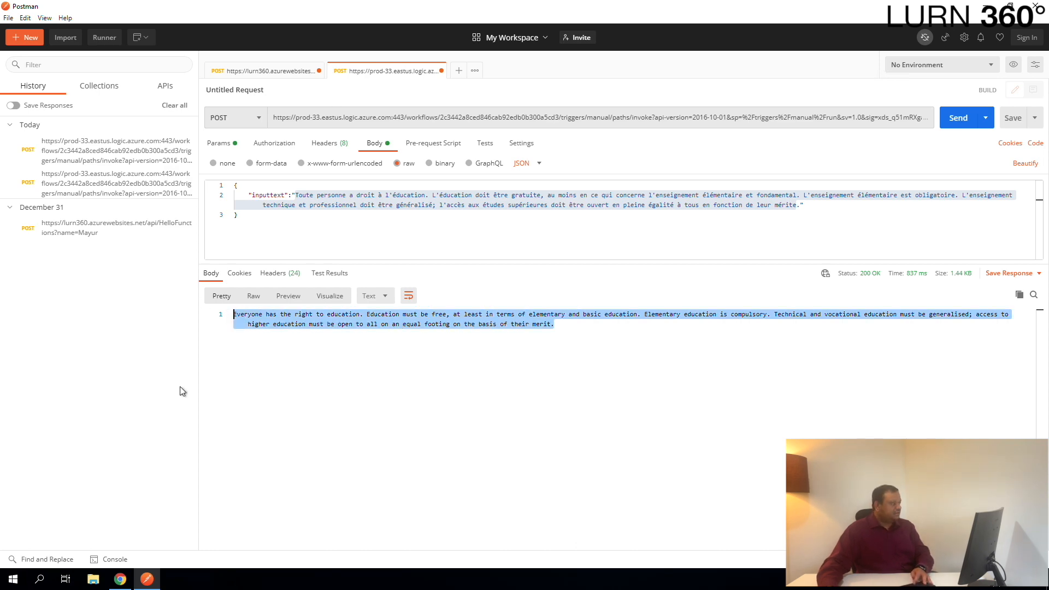
- Open Google Translate in a new tab, paste the English text and translate it to Spanish
click(119, 579)
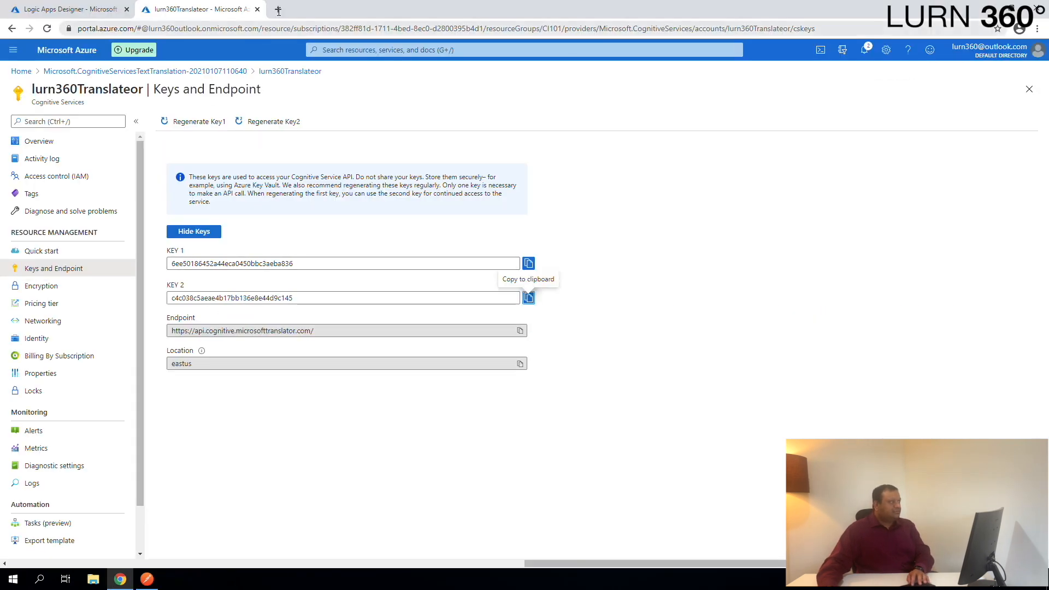
key(ctrl+t)
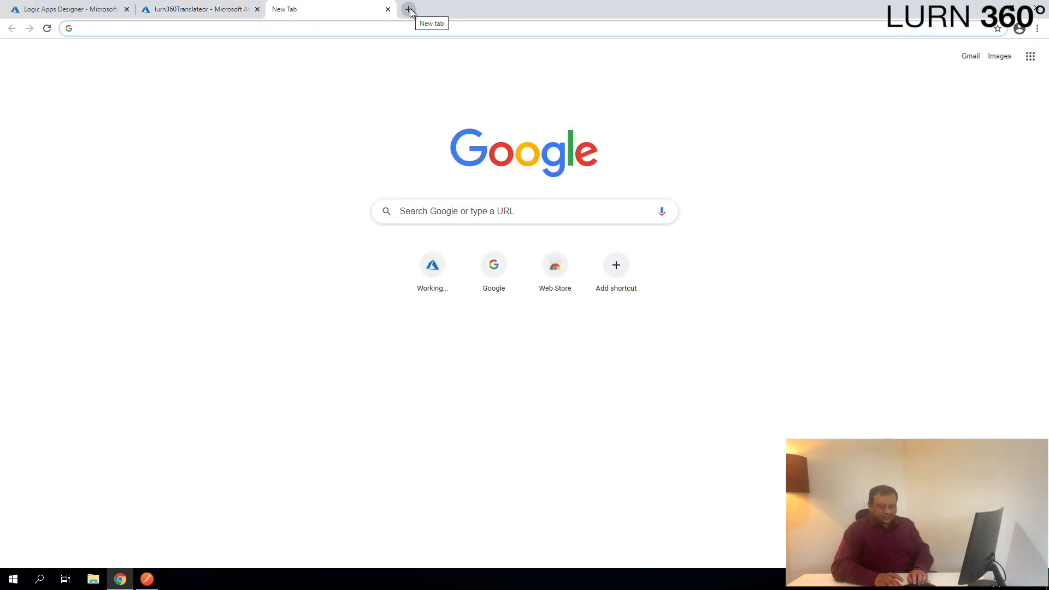
text(google translat)
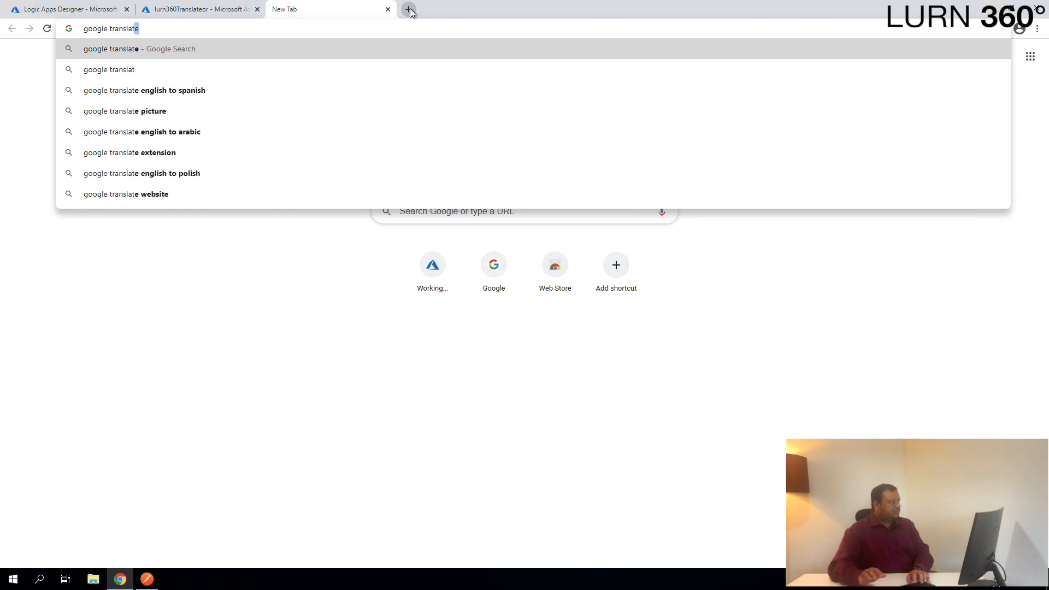
key(Return)
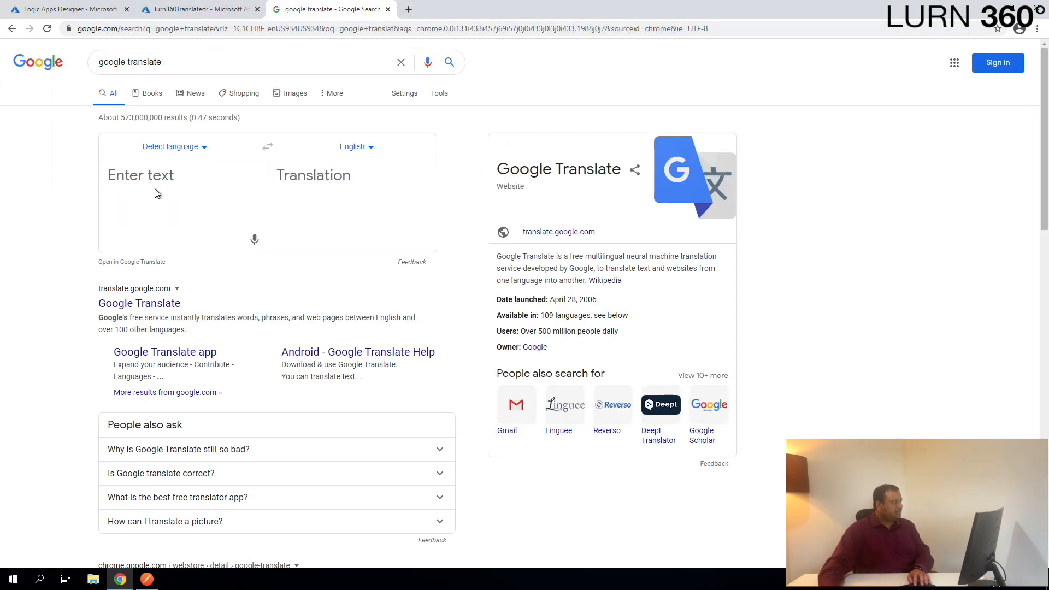
click(156, 189)
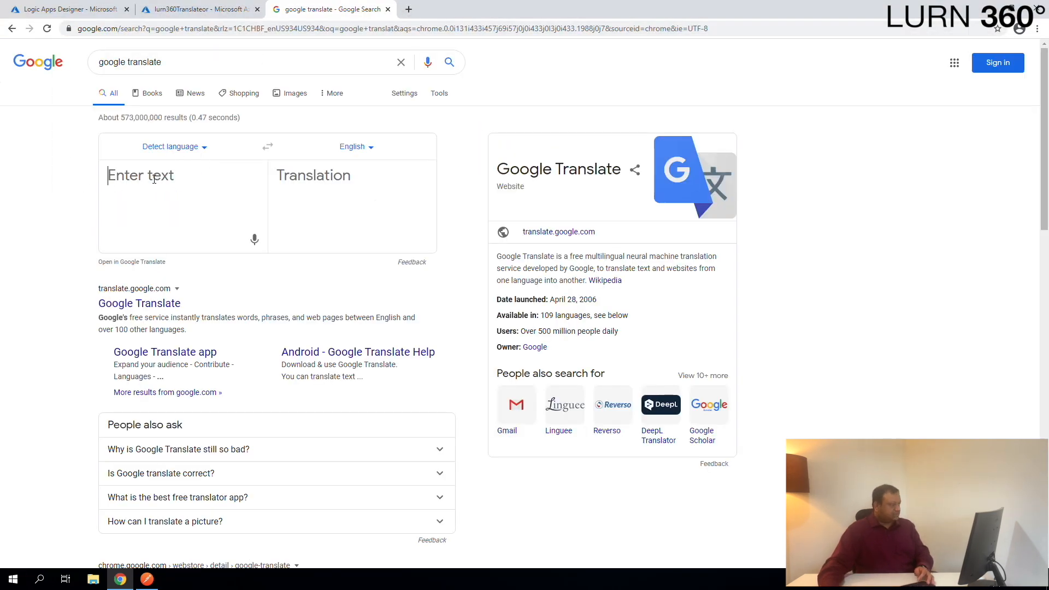
key(ctrl+v)
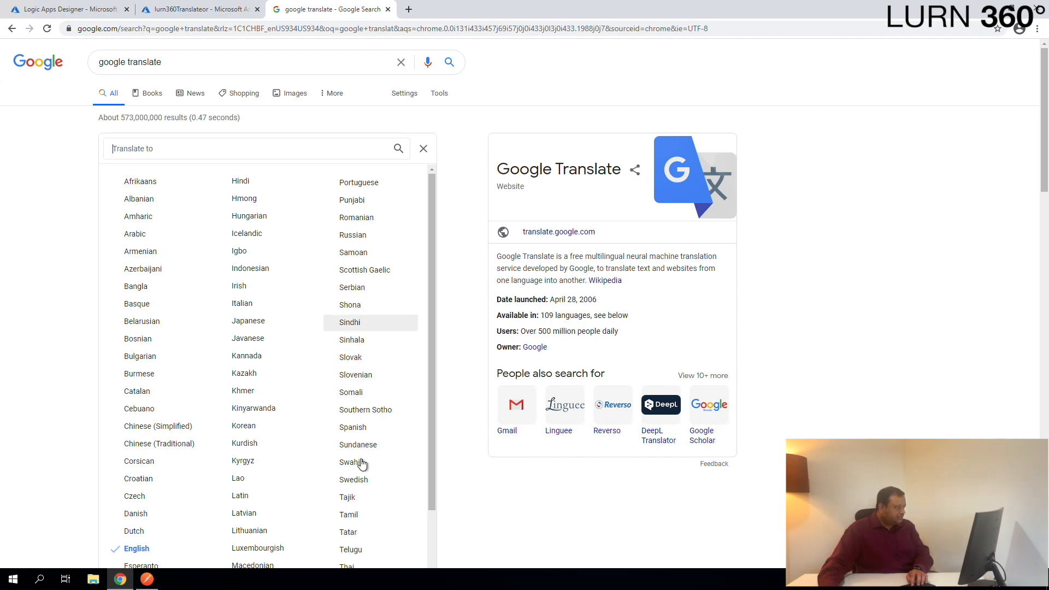
click(357, 432)
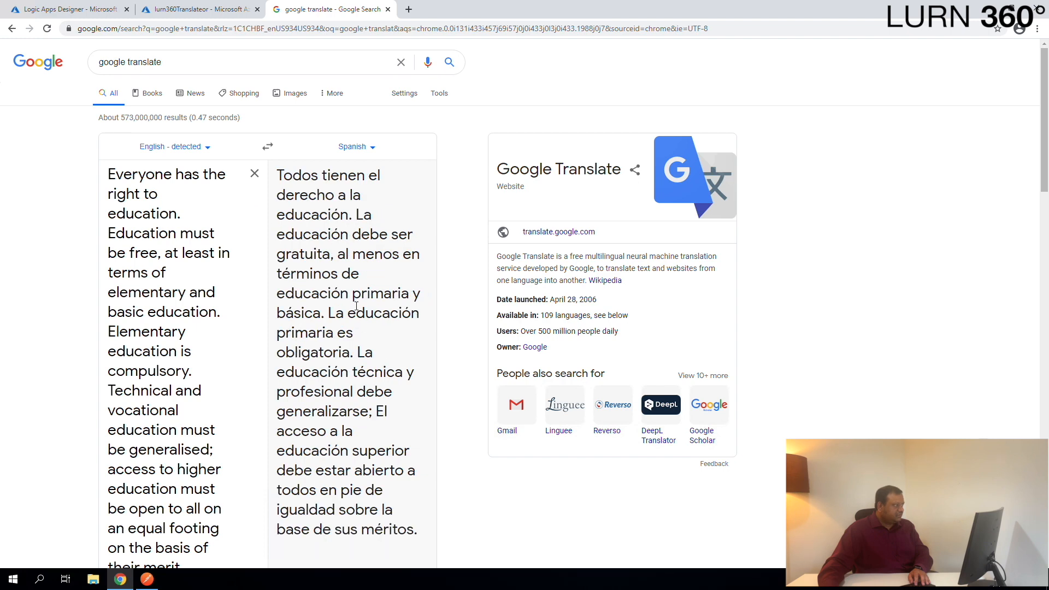
- Copy the Spanish translation, replace the inputtext value in Postman with it, and resend the POST request
triple_click(356, 306)
key(ctrl+c)
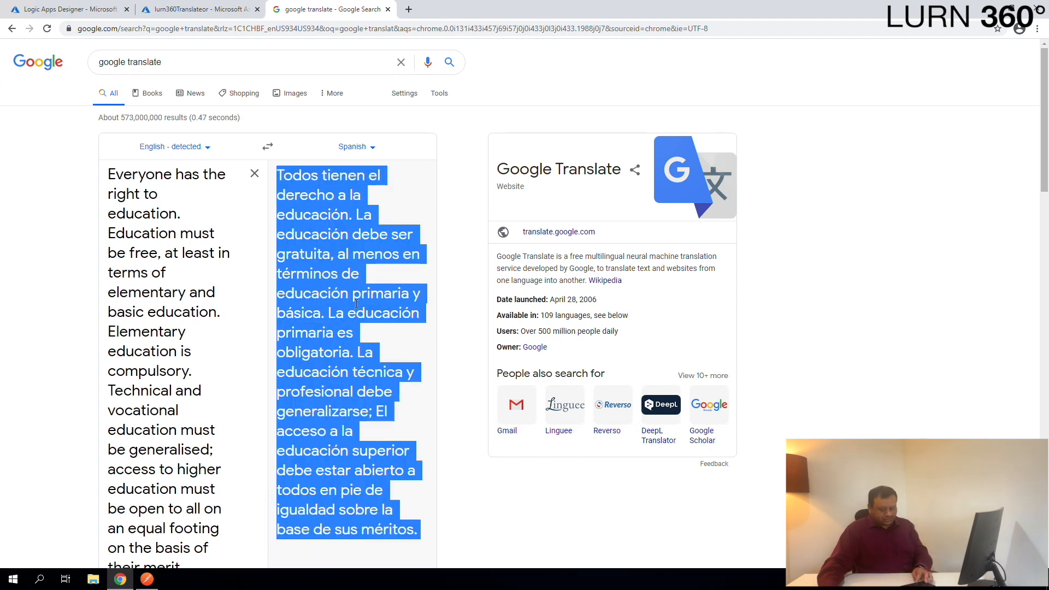
click(148, 580)
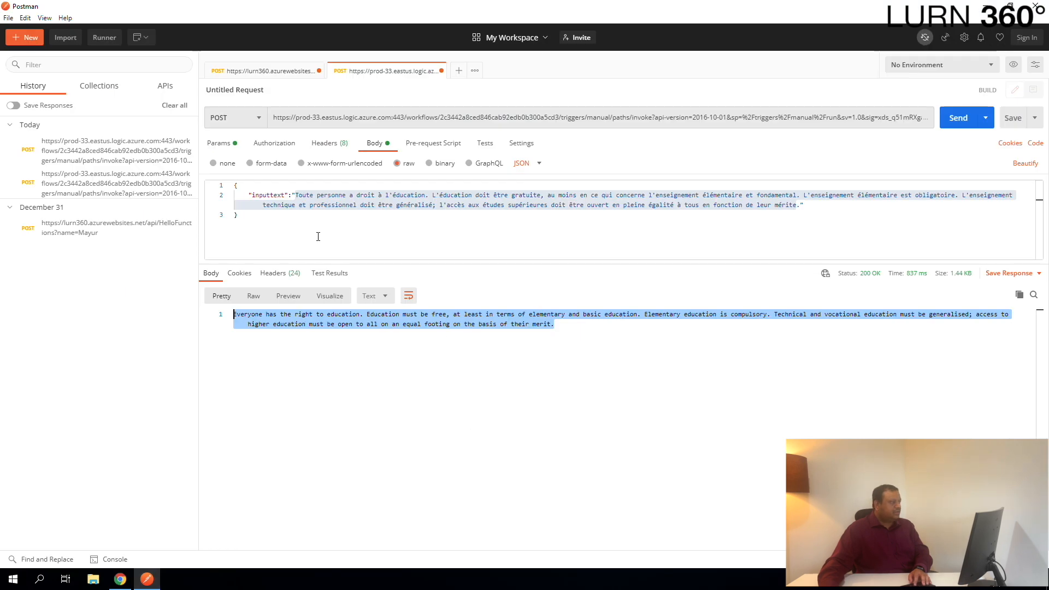
click(297, 195)
click(296, 195)
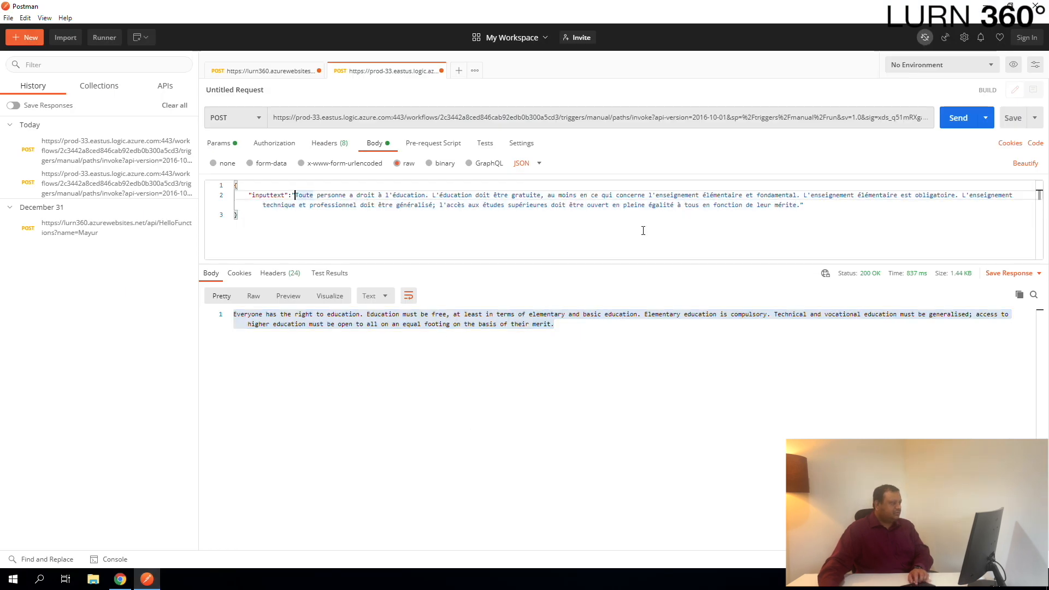
shift+click(800, 206)
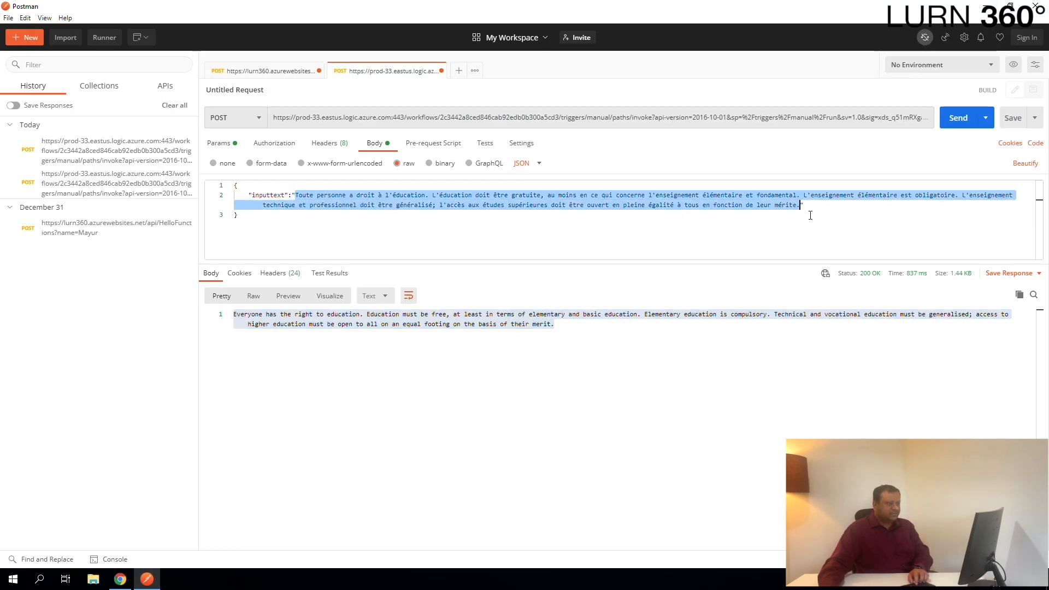
key(ctrl+v)
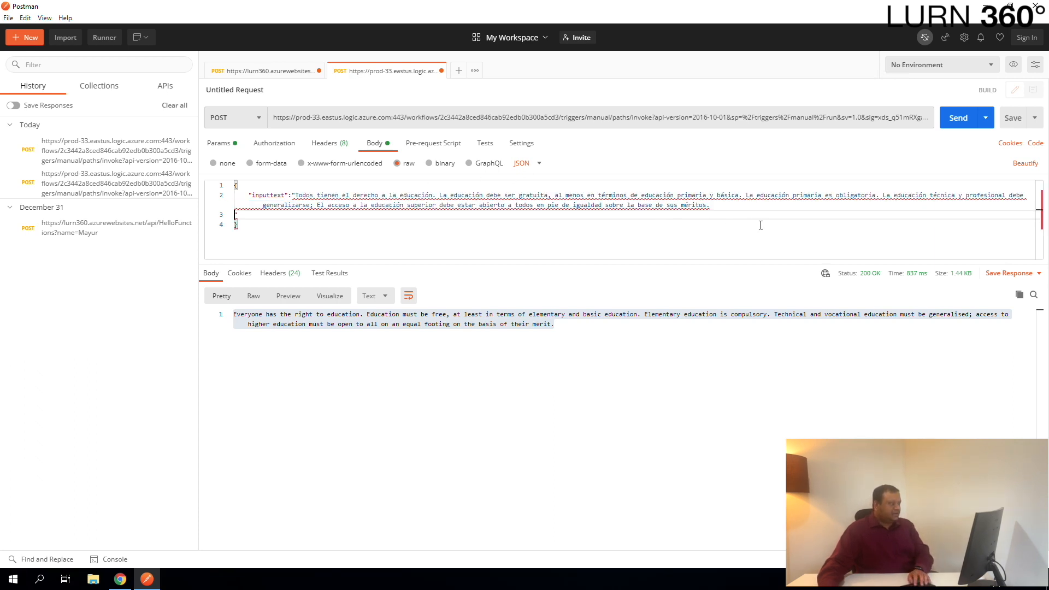
key(BackSpace)
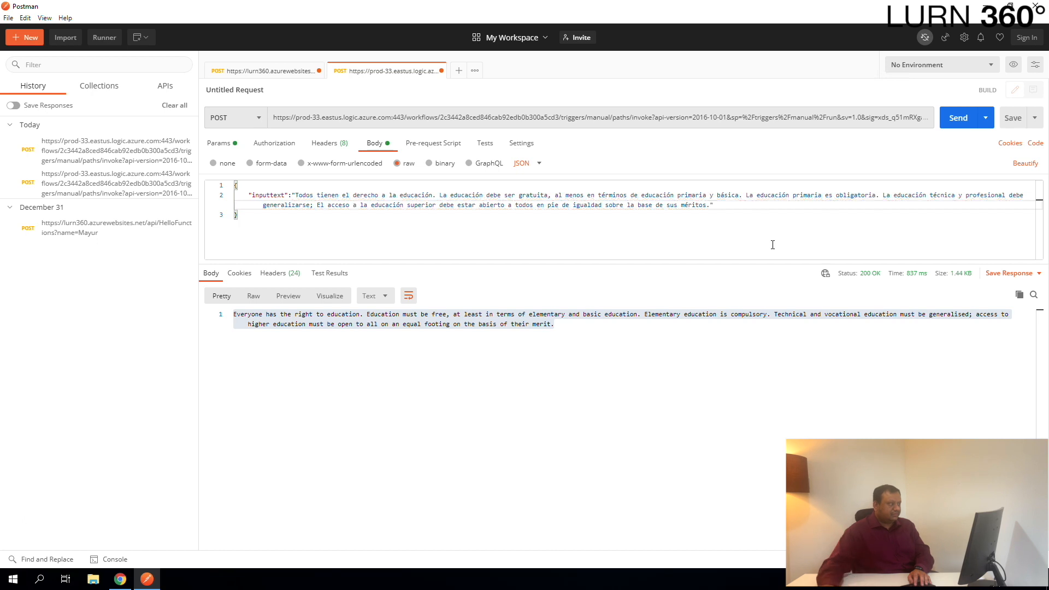
click(964, 118)
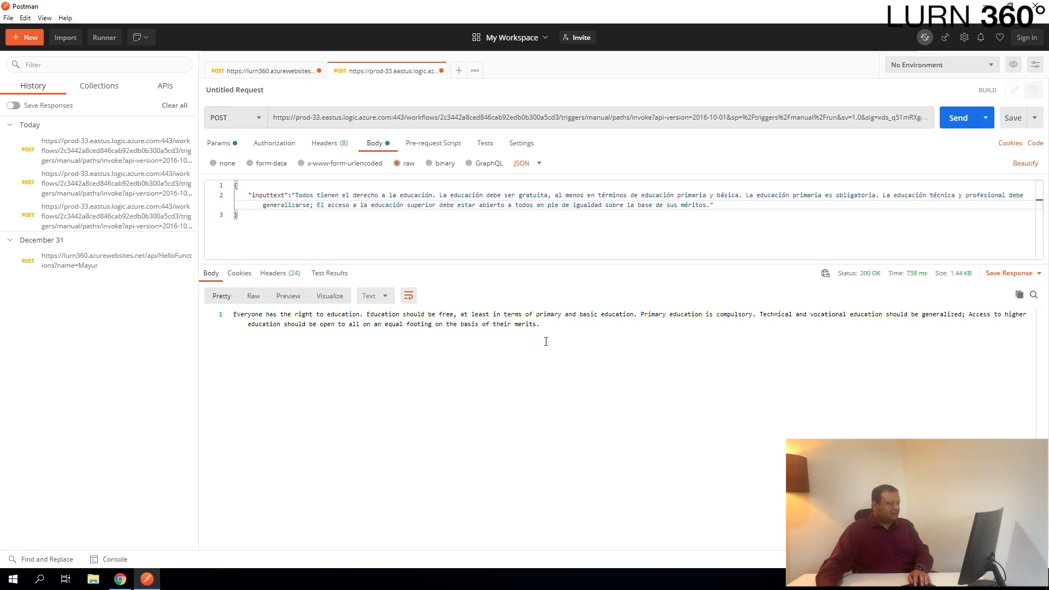
- Switch Google Translate's target language to Serbian and select the whole Serbian translation
click(120, 579)
click(362, 145)
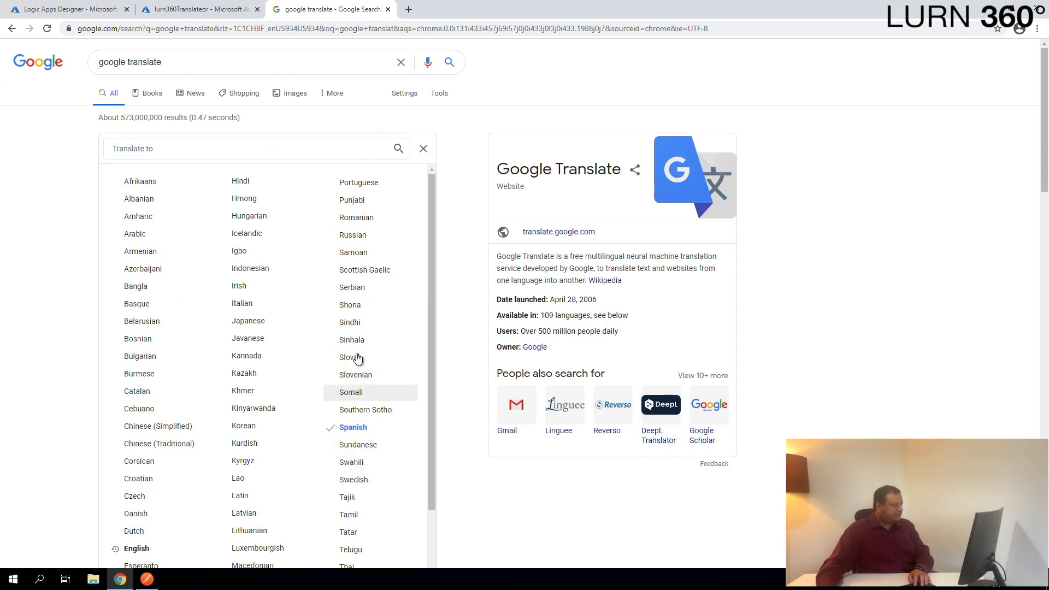
click(359, 294)
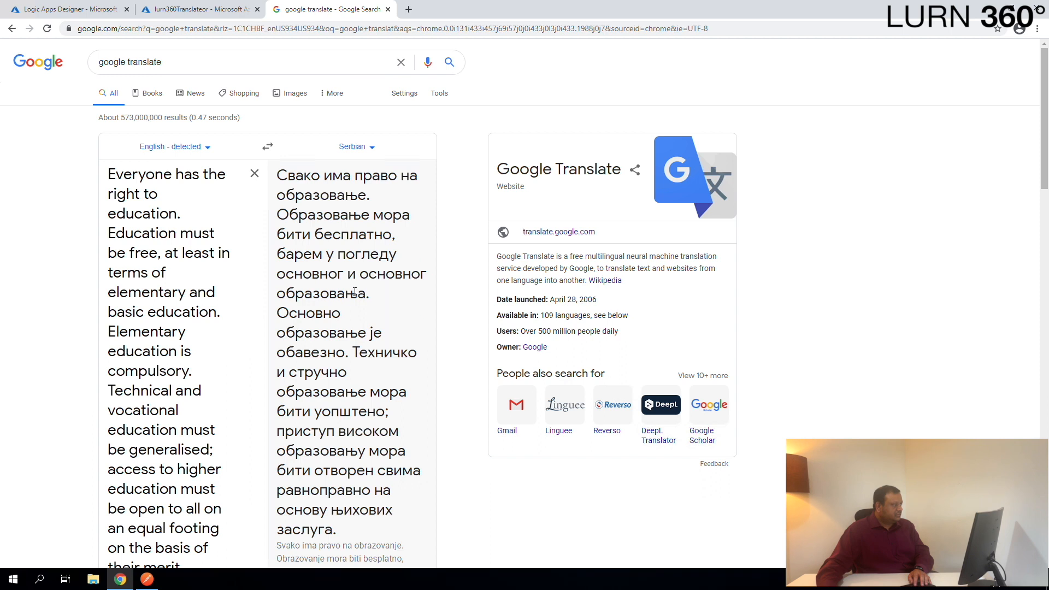
double_click(354, 293)
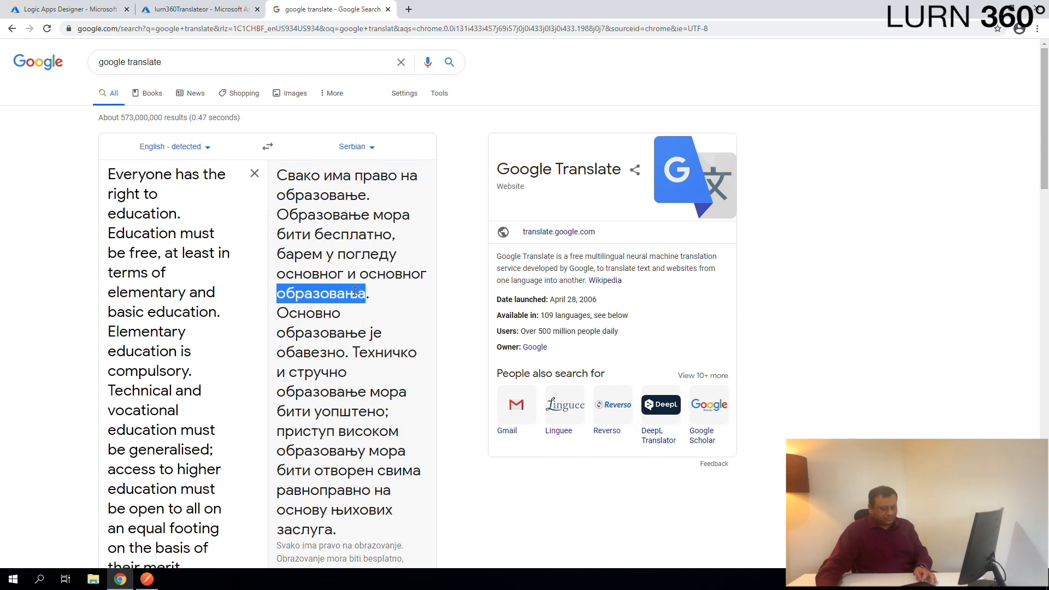
triple_click(355, 291)
key(ctrl+c)
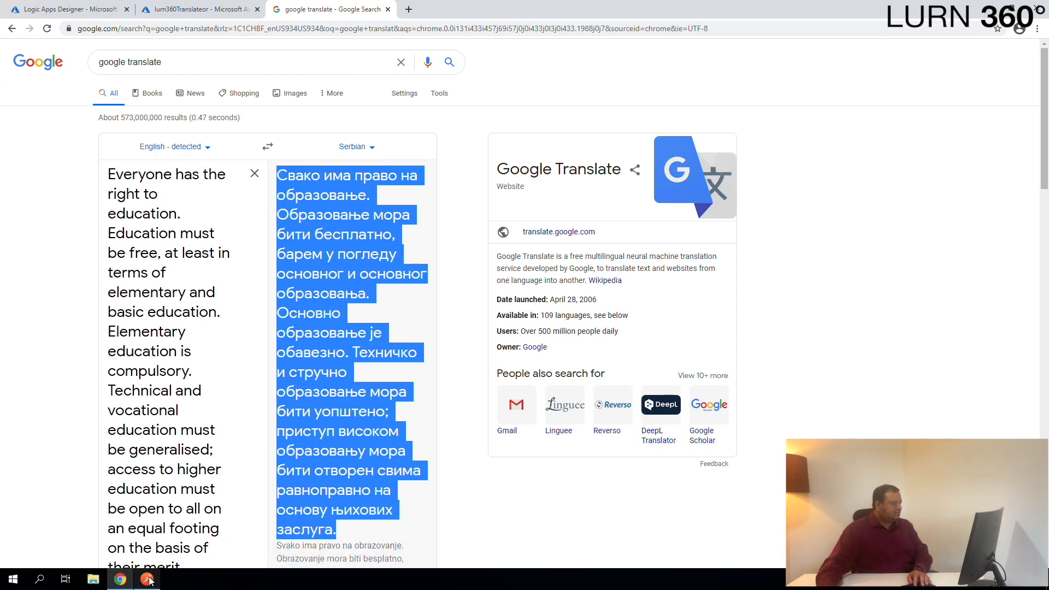
- Replace the inputtext value in the Postman body with the Serbian translation and resend the POST request
click(147, 579)
drag(296, 195, 792, 219)
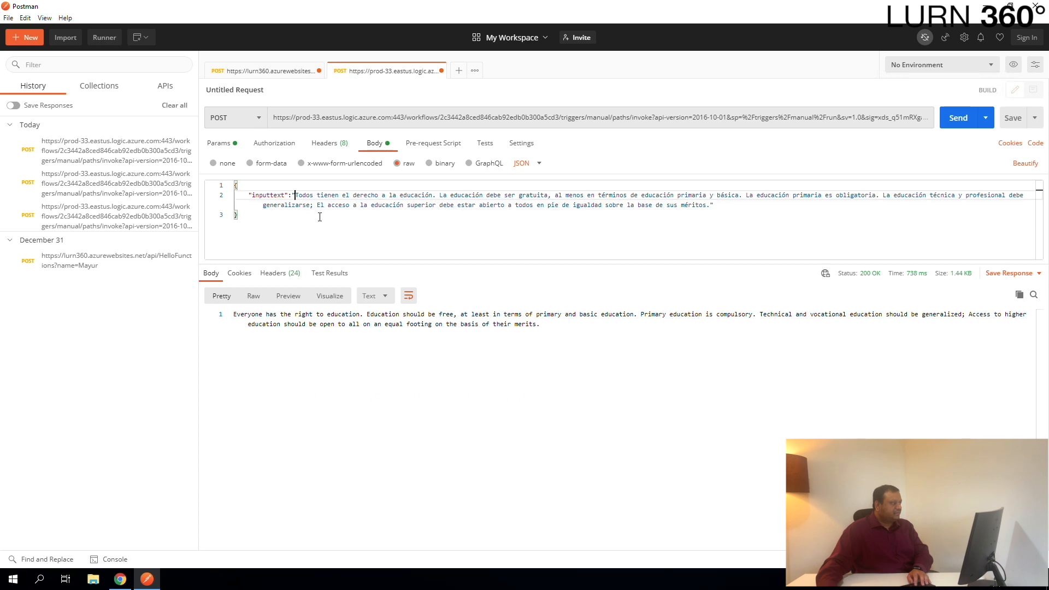
shift+click(710, 205)
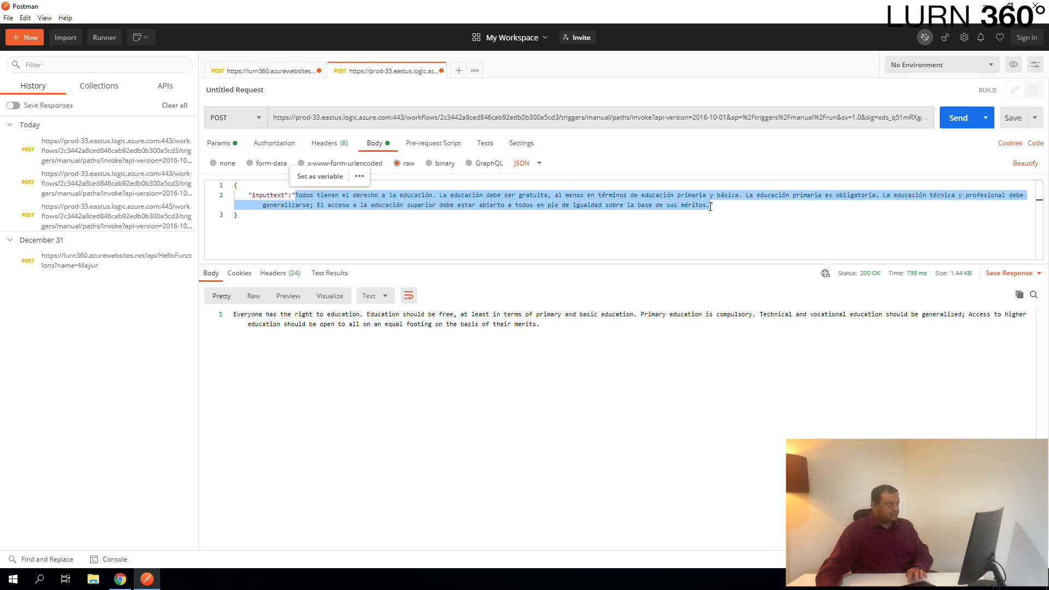
key(ctrl+v)
key(BackSpace)
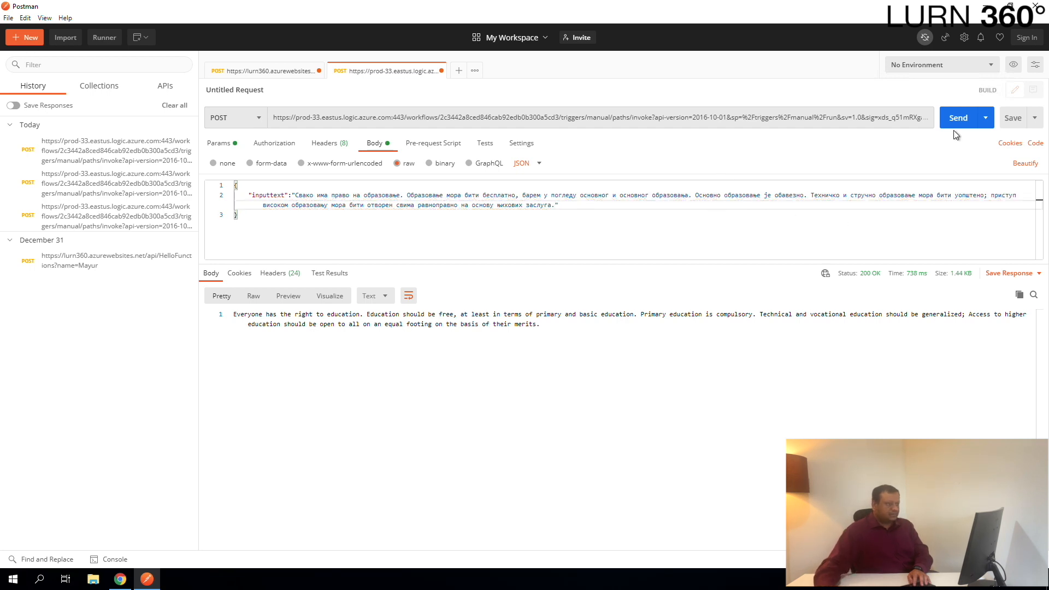
click(959, 119)
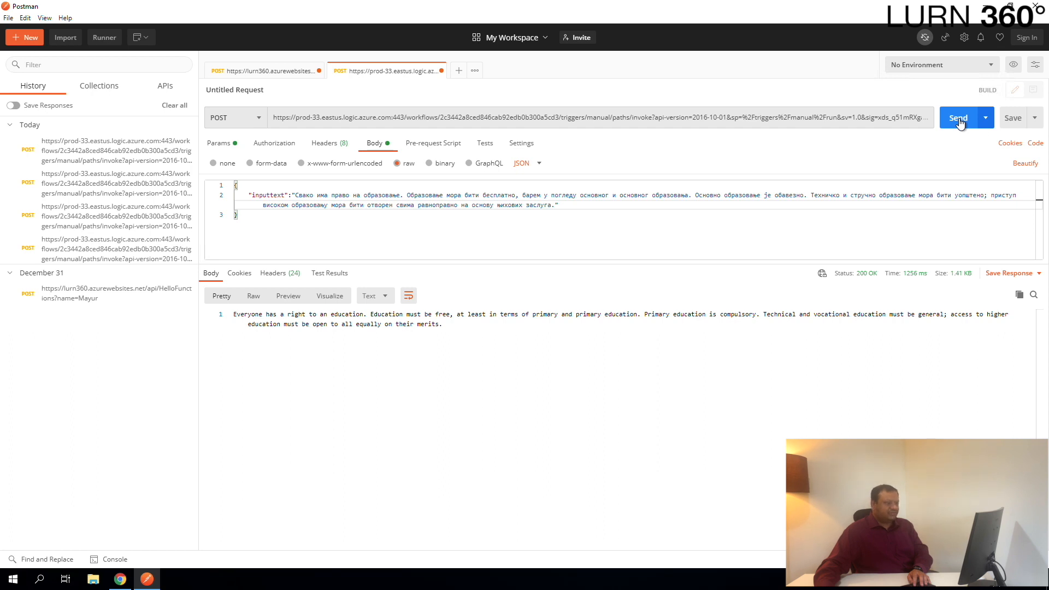
- Launch Notepad
key(alt+Tab)
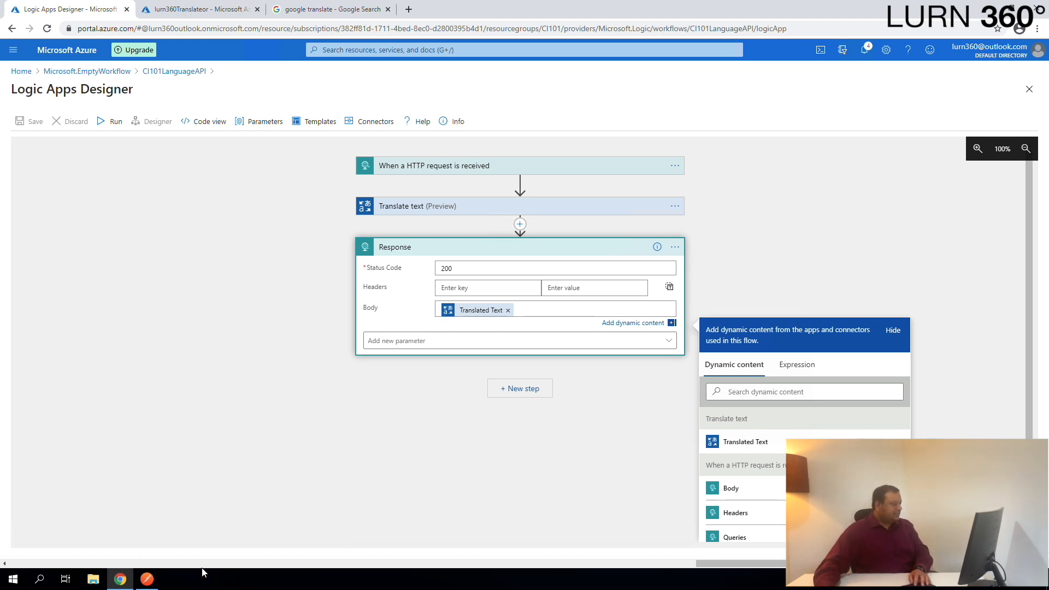
click(11, 580)
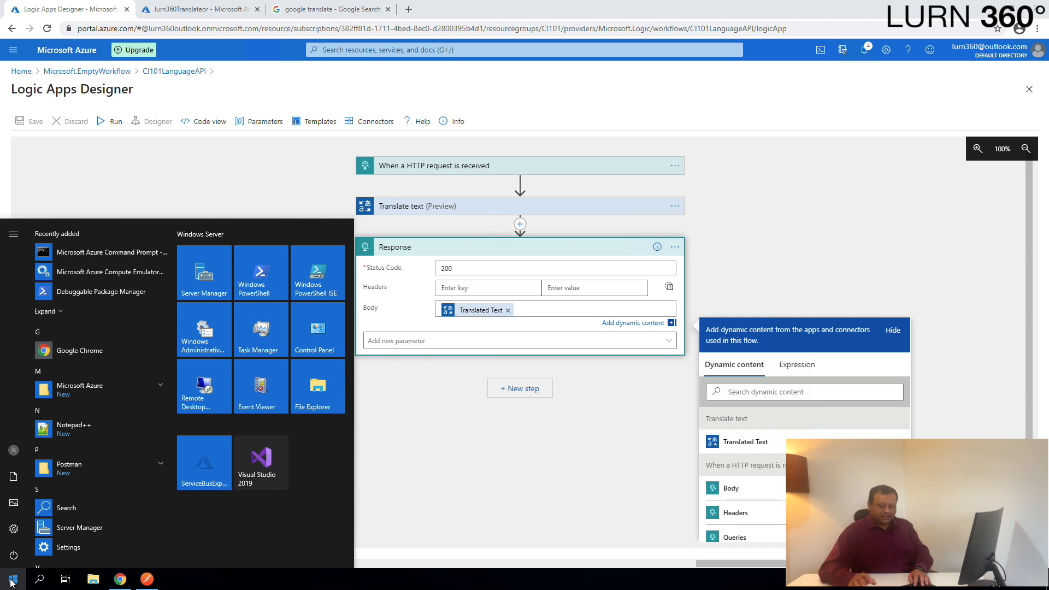
click(11, 580)
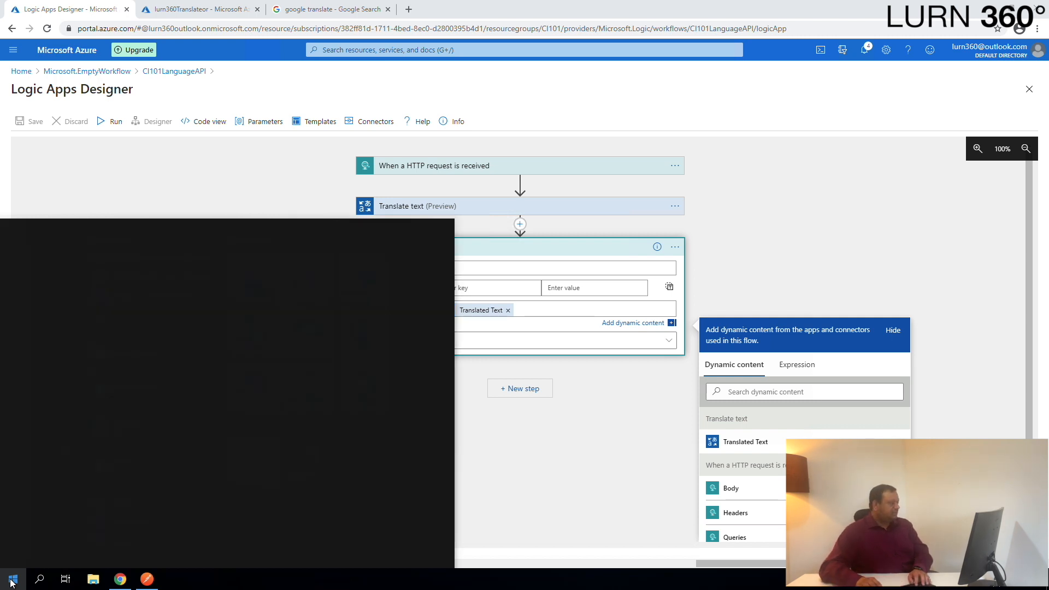
text(notepad)
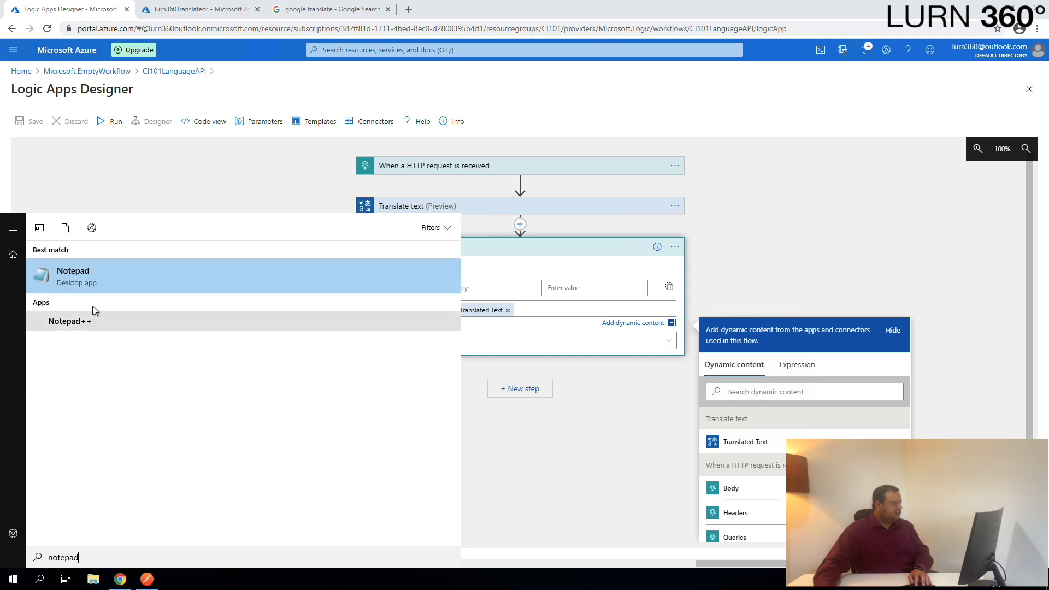
click(96, 274)
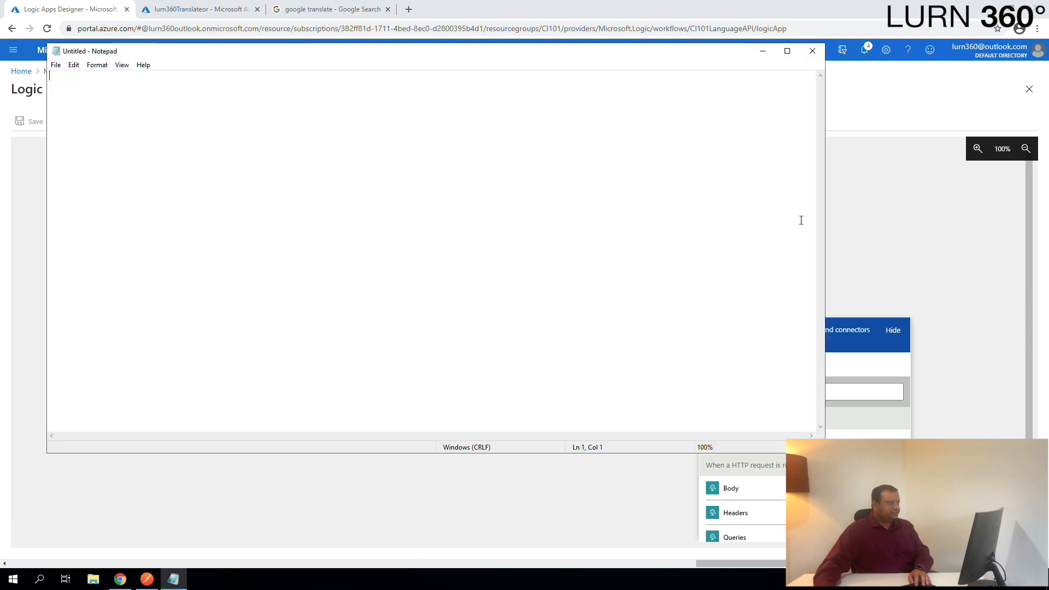
- Expand the When a HTTP request is received trigger in the logic app and copy its HTTP POST URL
key(alt+Tab)
click(738, 200)
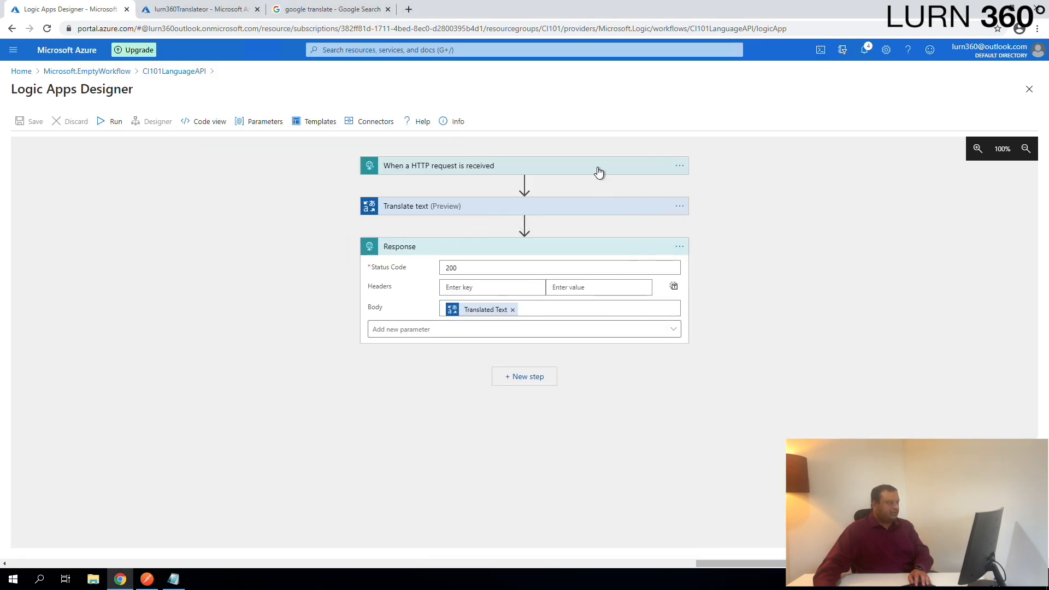
click(599, 169)
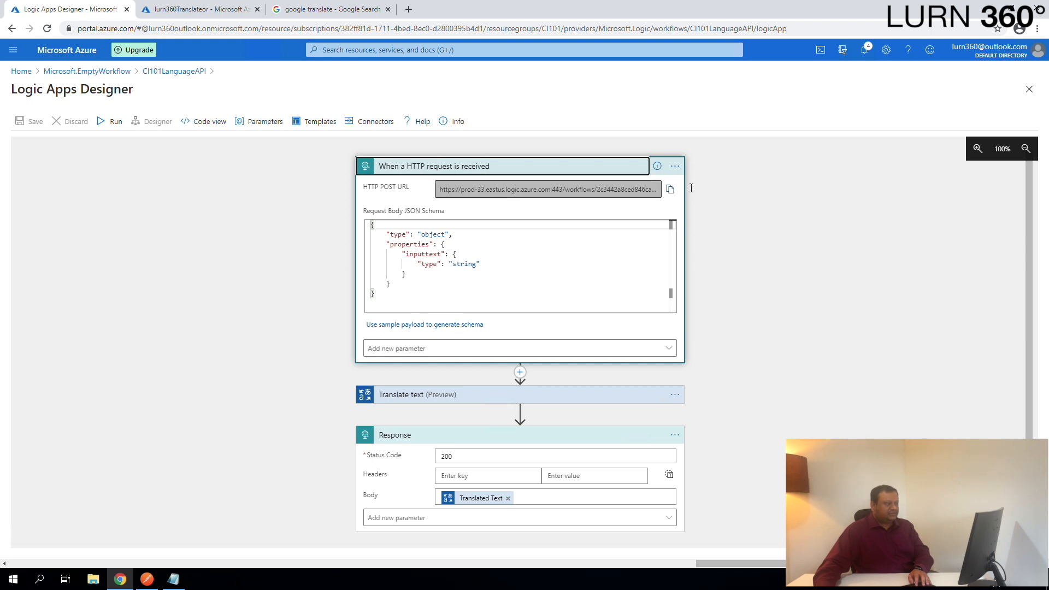
click(671, 190)
- Paste the HTTP POST URL into a new Notepad++ document and select the whole URL
key(alt+Tab)
key(ctrl+v)
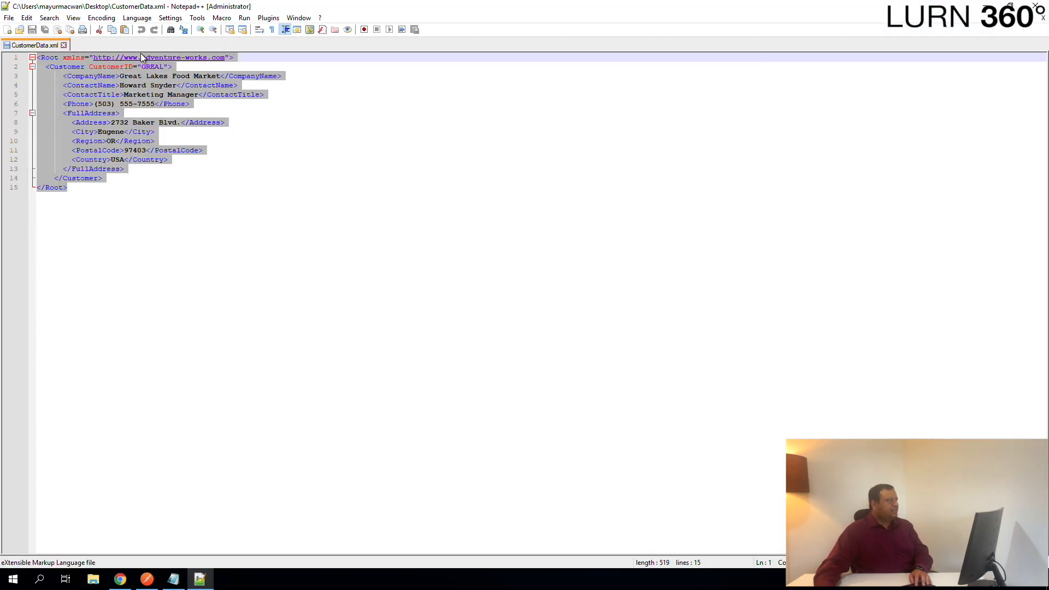
key(ctrl+n)
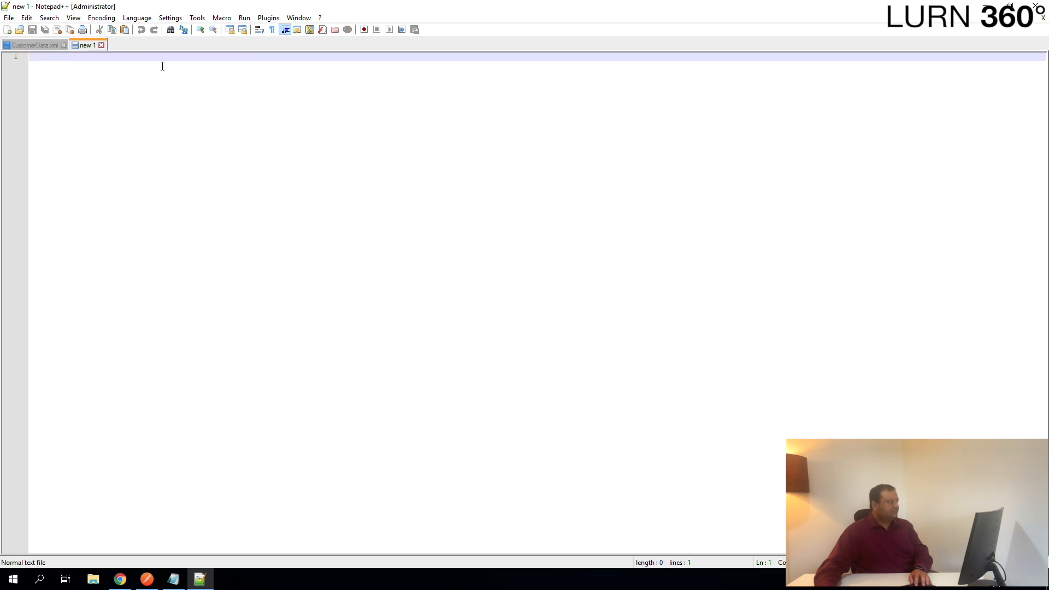
key(ctrl+v)
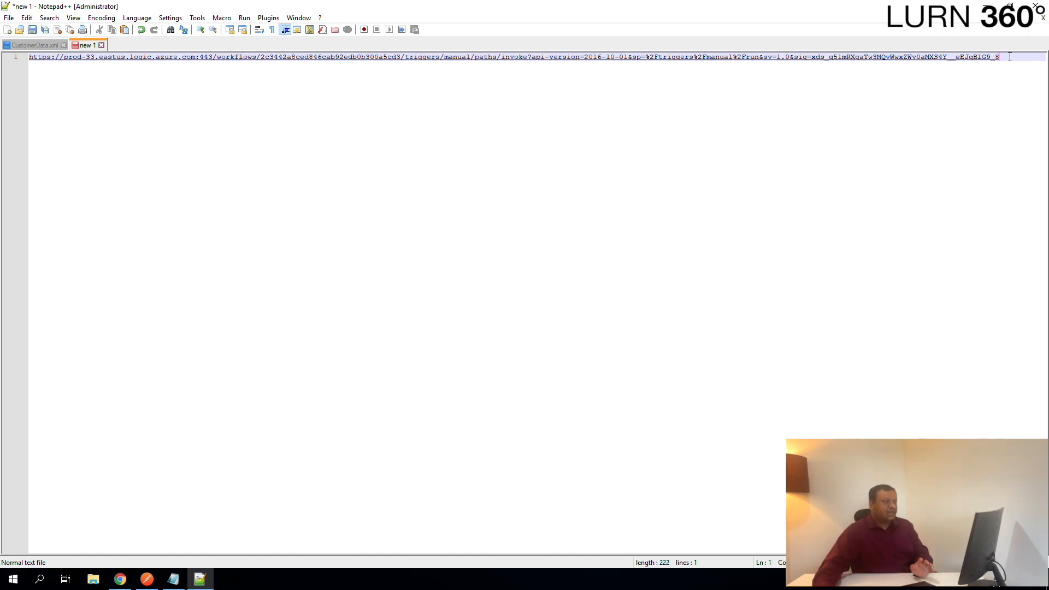
drag(999, 57, 4, 59)
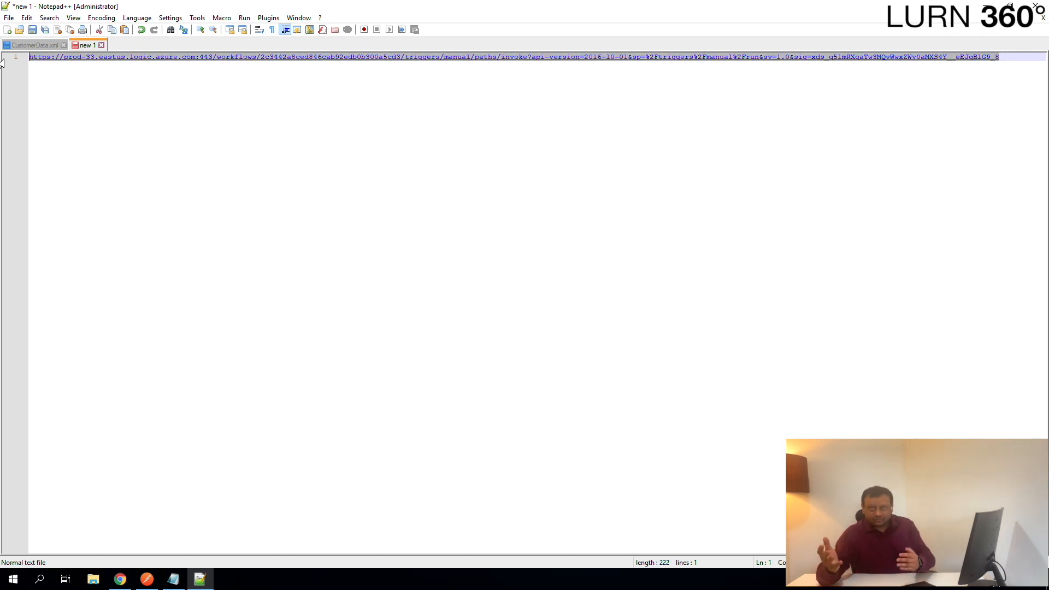